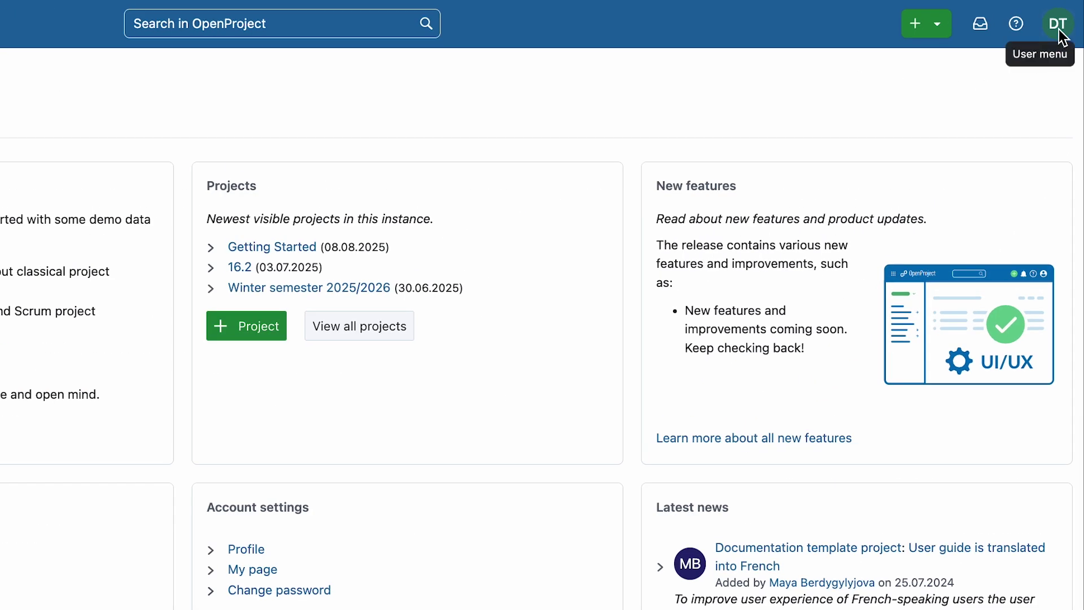
Step: Switch the interface colour mode to Dark in the account settings
click(1061, 31)
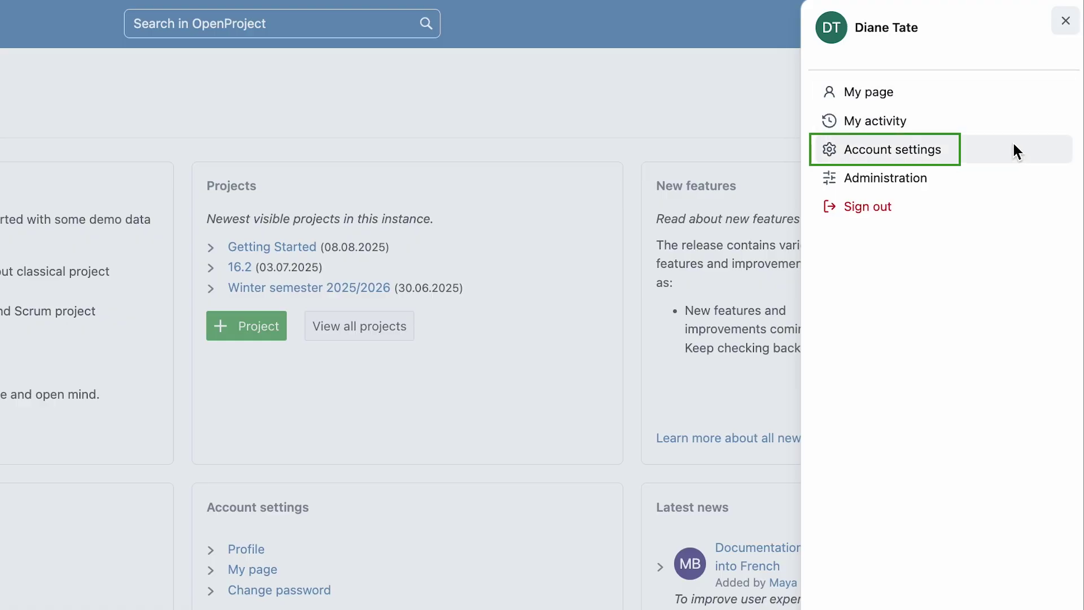
click(1013, 149)
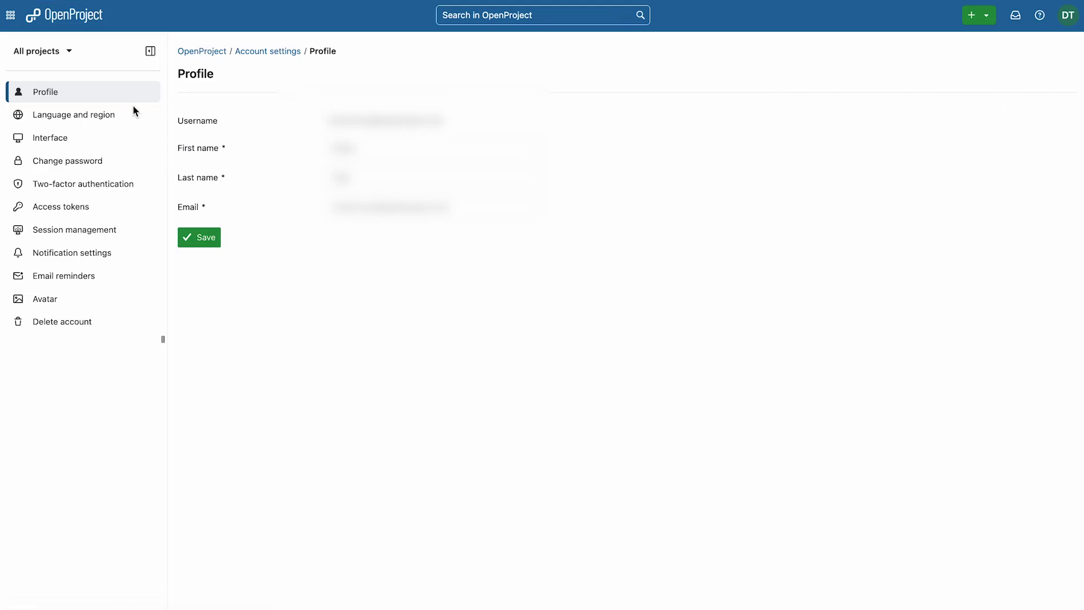
click(91, 135)
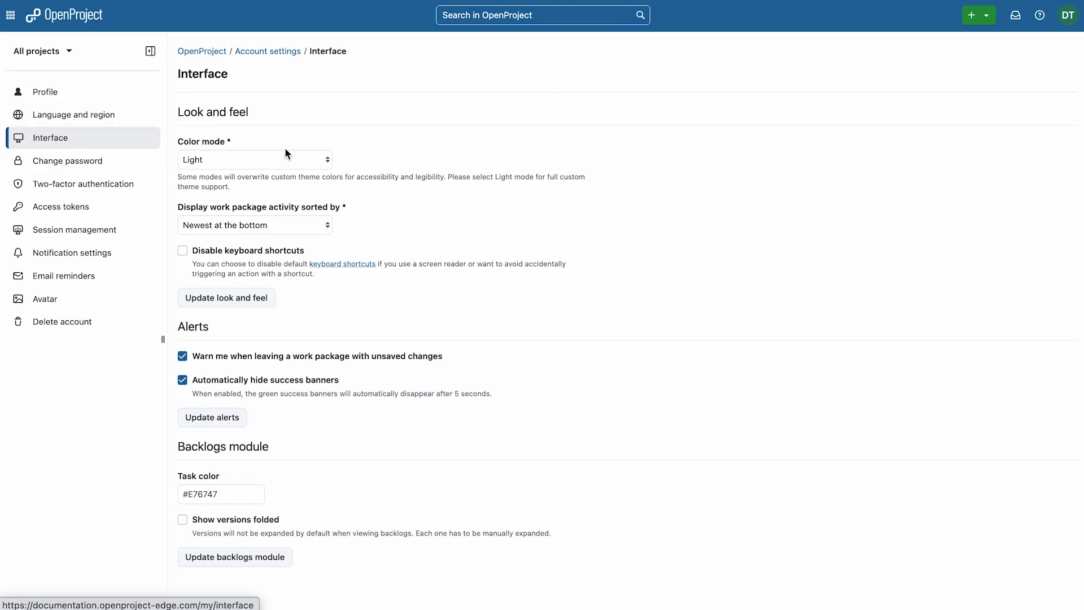
click(296, 160)
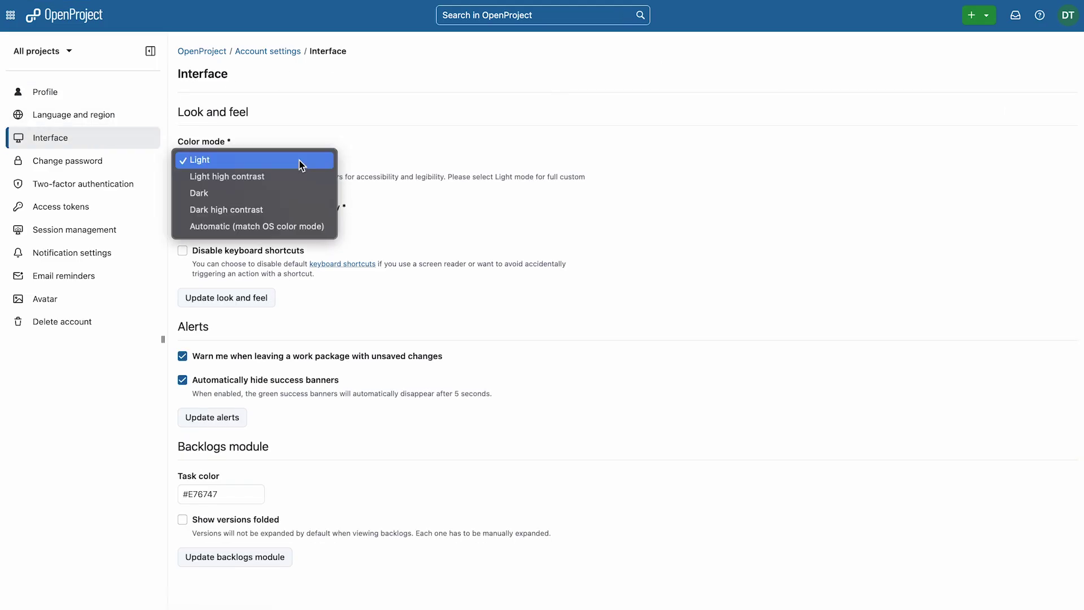
click(319, 194)
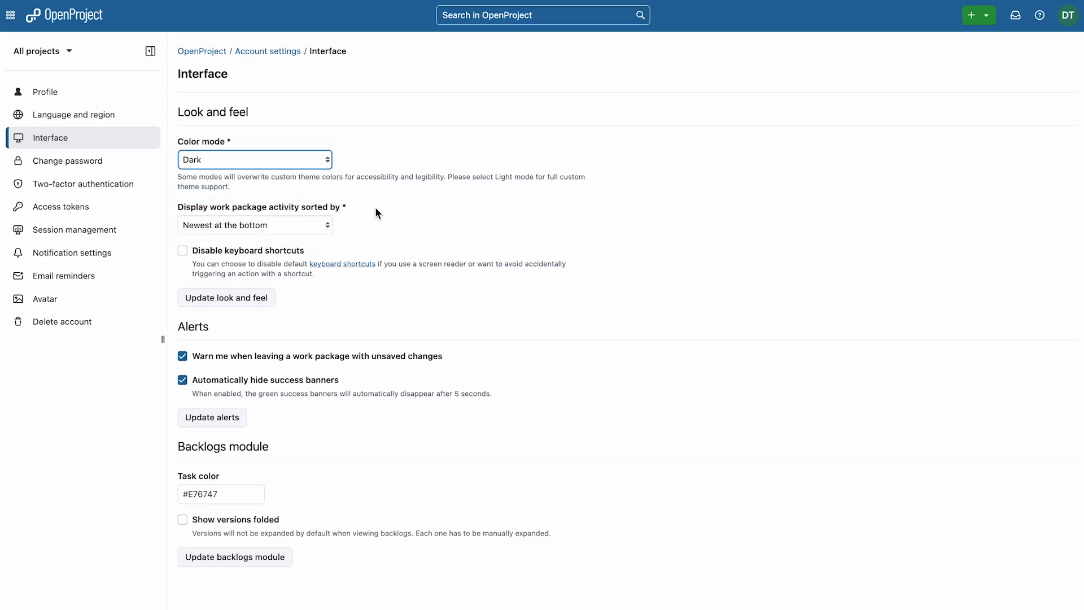
click(253, 296)
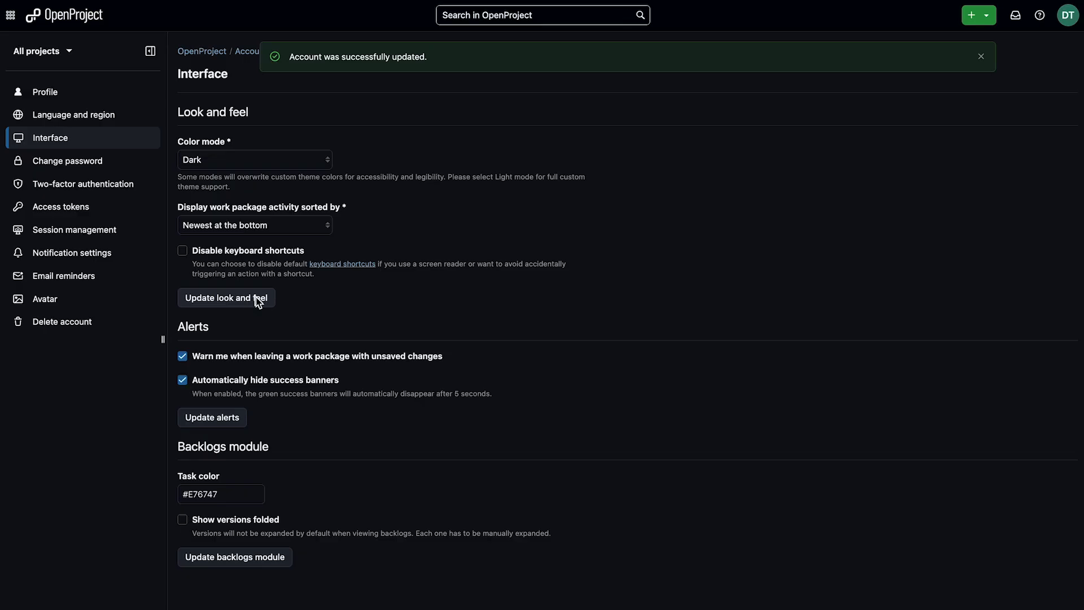
Step: Switch back to Light mode, review notification preferences, and return to the home page
click(321, 161)
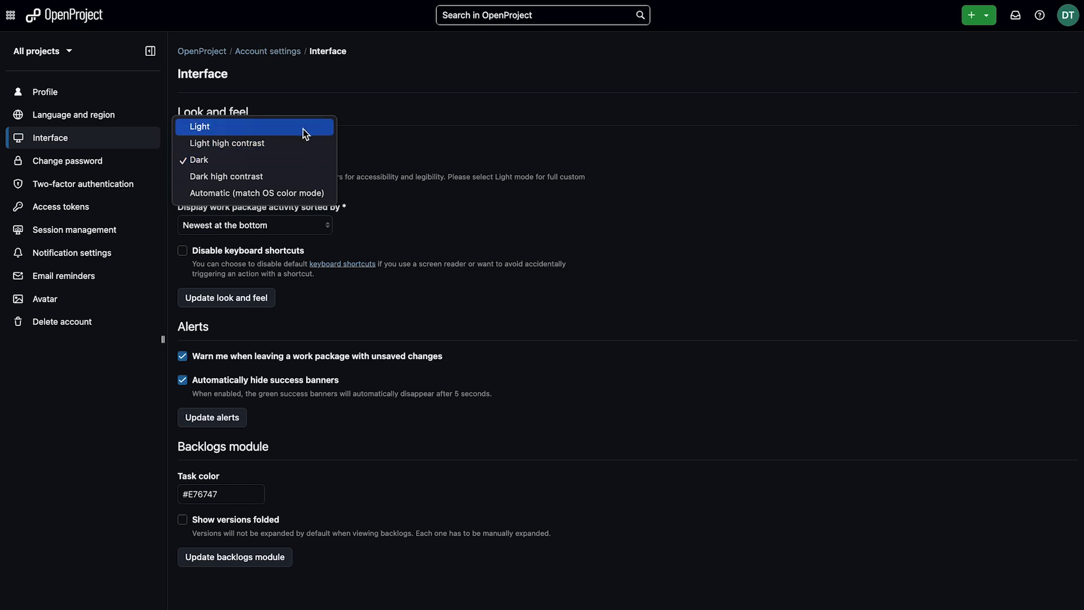
click(263, 128)
click(256, 302)
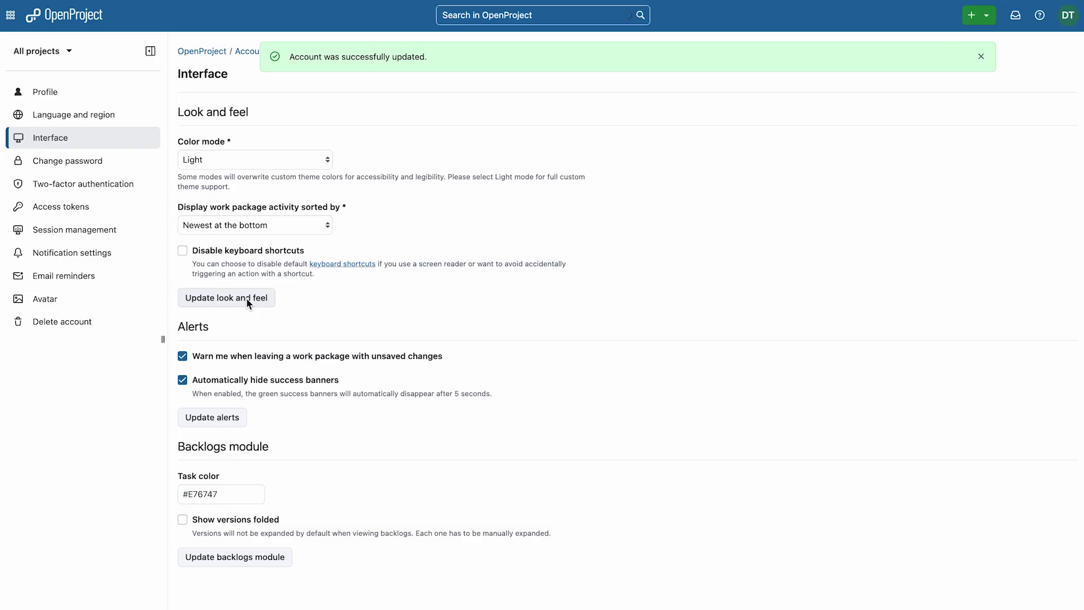
click(135, 256)
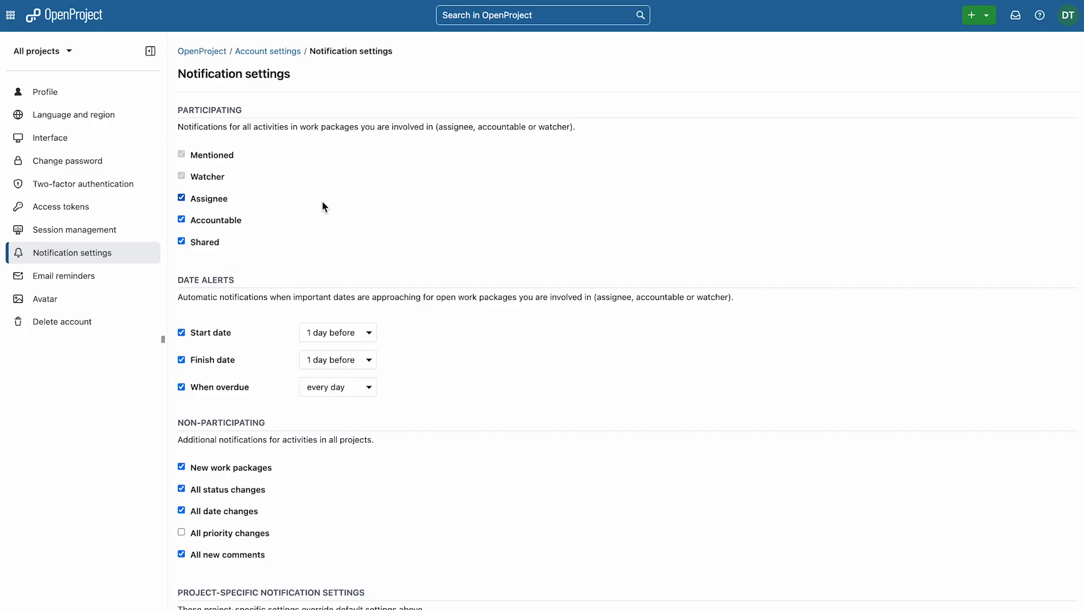
click(94, 21)
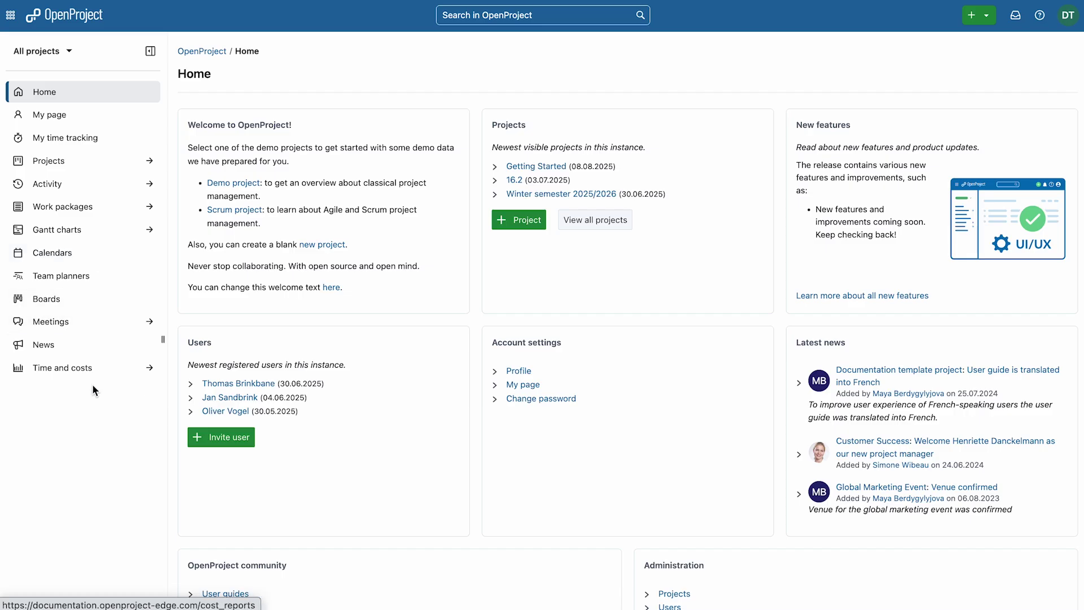
Step: Open and close the main menu, then open the All projects list
click(11, 15)
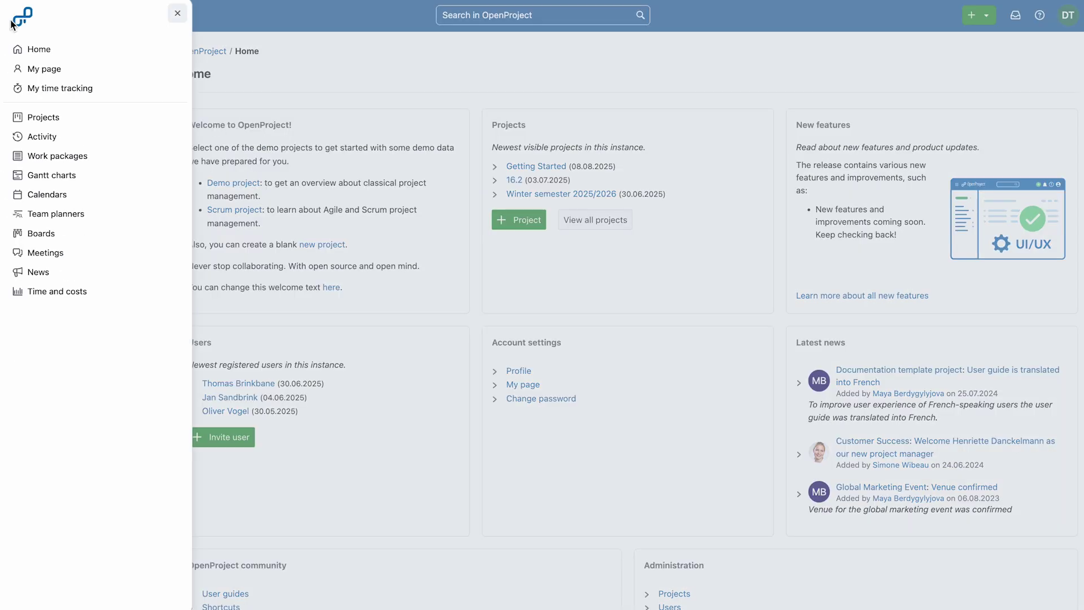
click(178, 13)
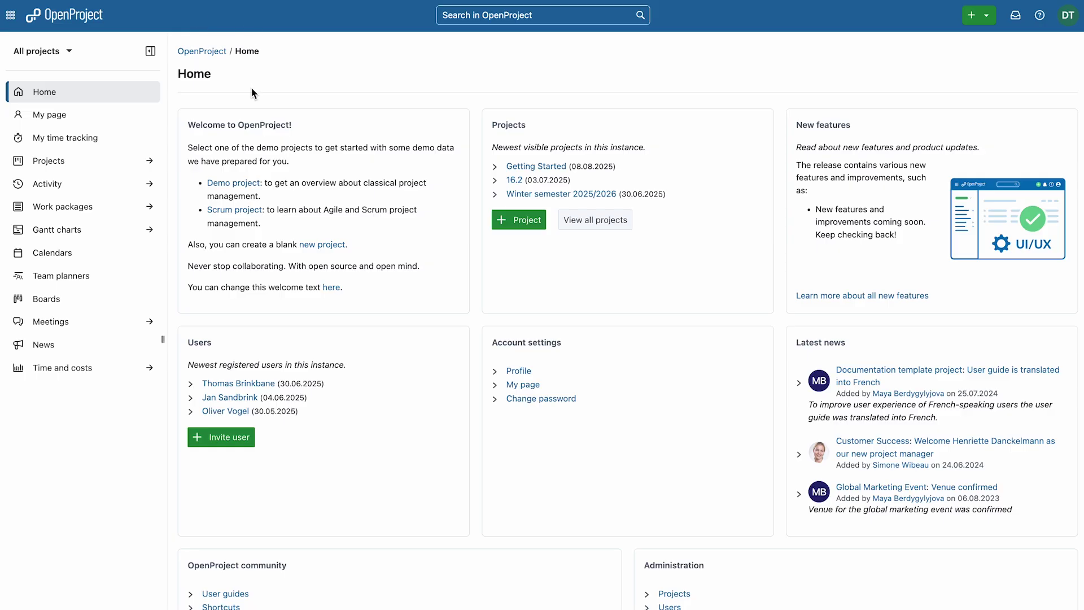
click(72, 49)
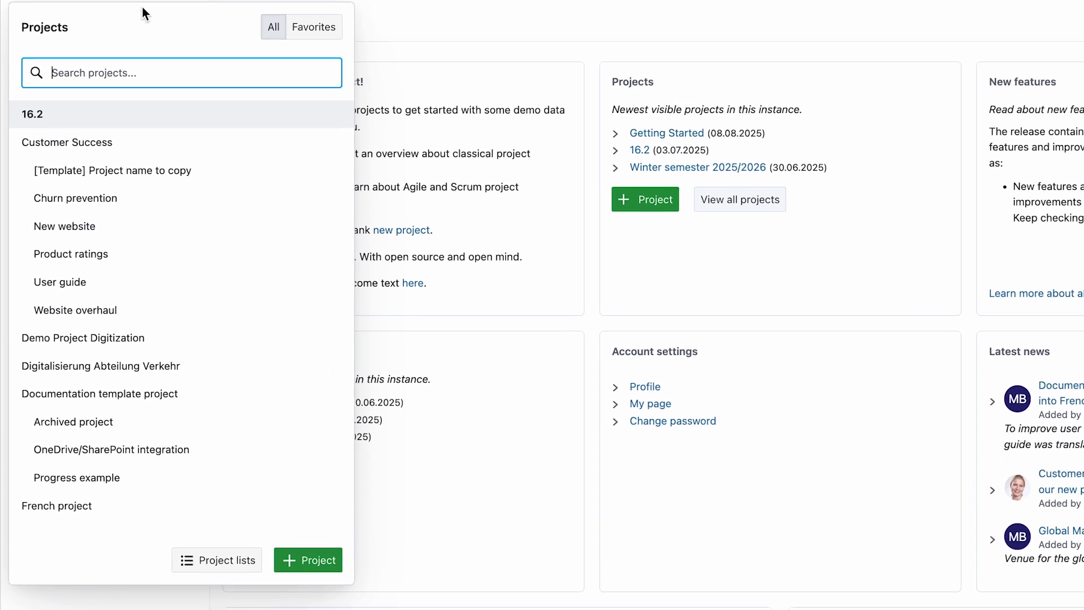
scroll(240, 315, down, 2)
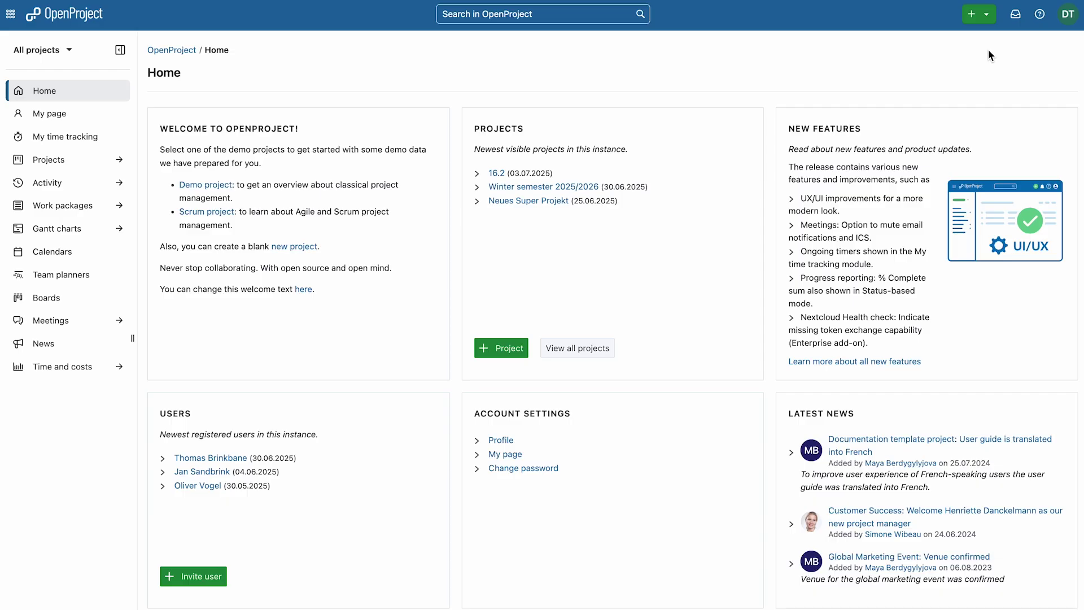
Step: Create a blank project named 'Getting Started' with no template
click(991, 23)
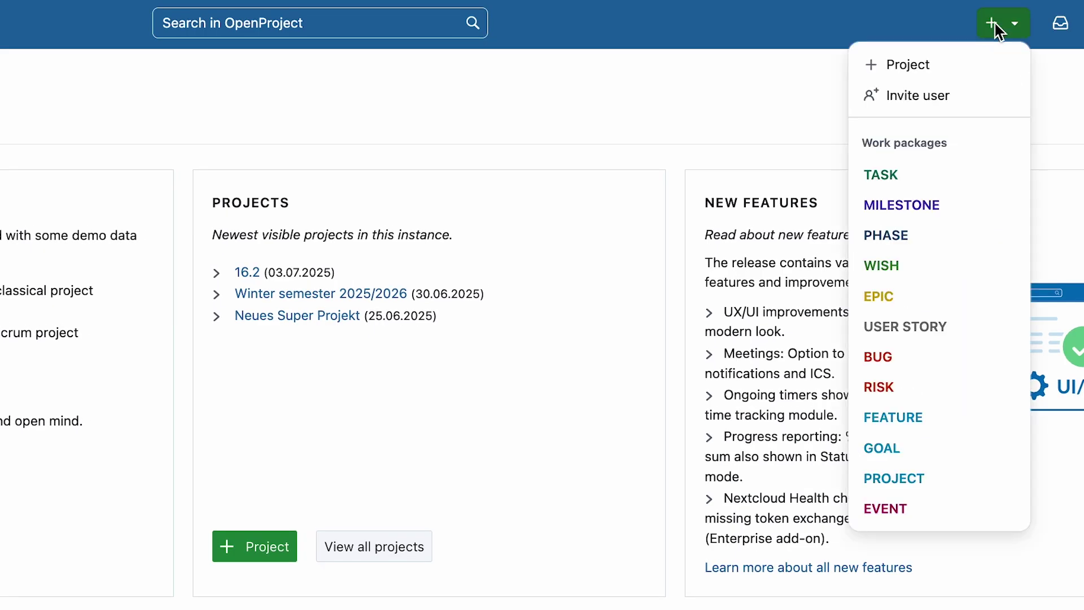
click(987, 65)
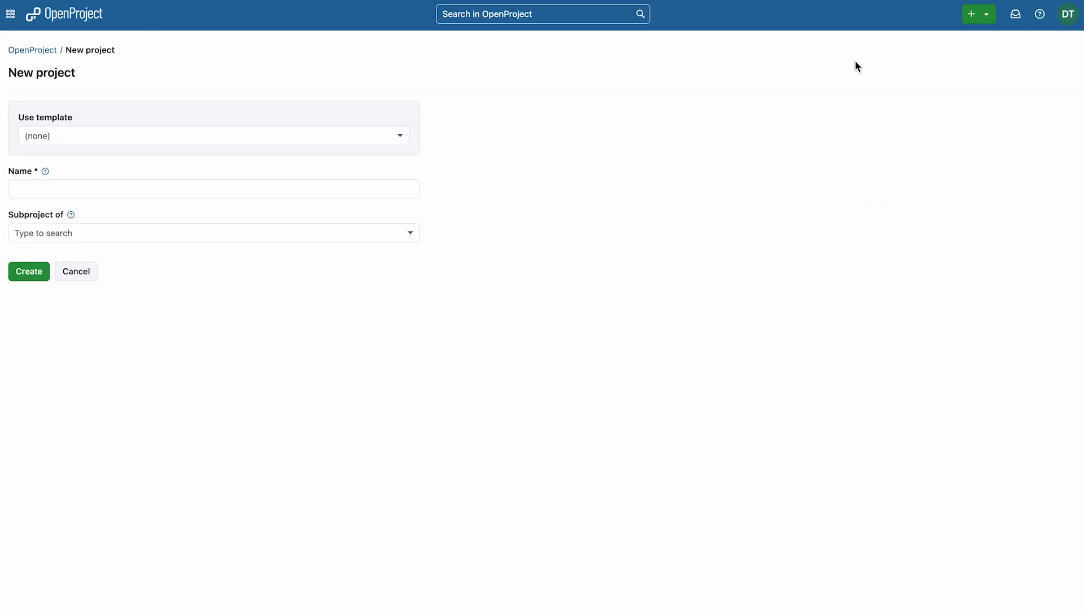
click(264, 136)
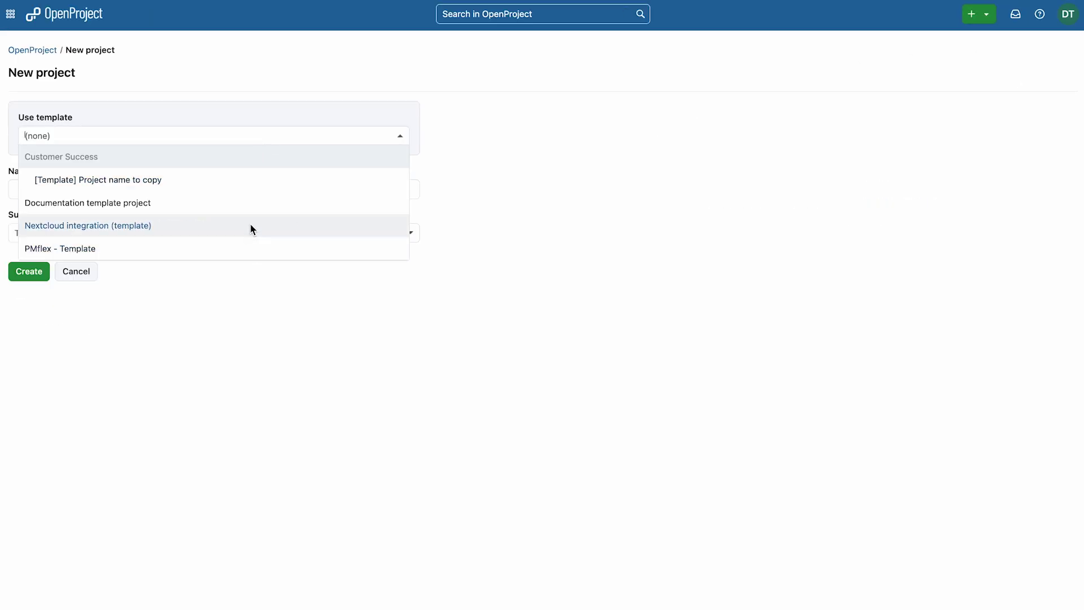
click(299, 158)
click(212, 188)
text(Getti)
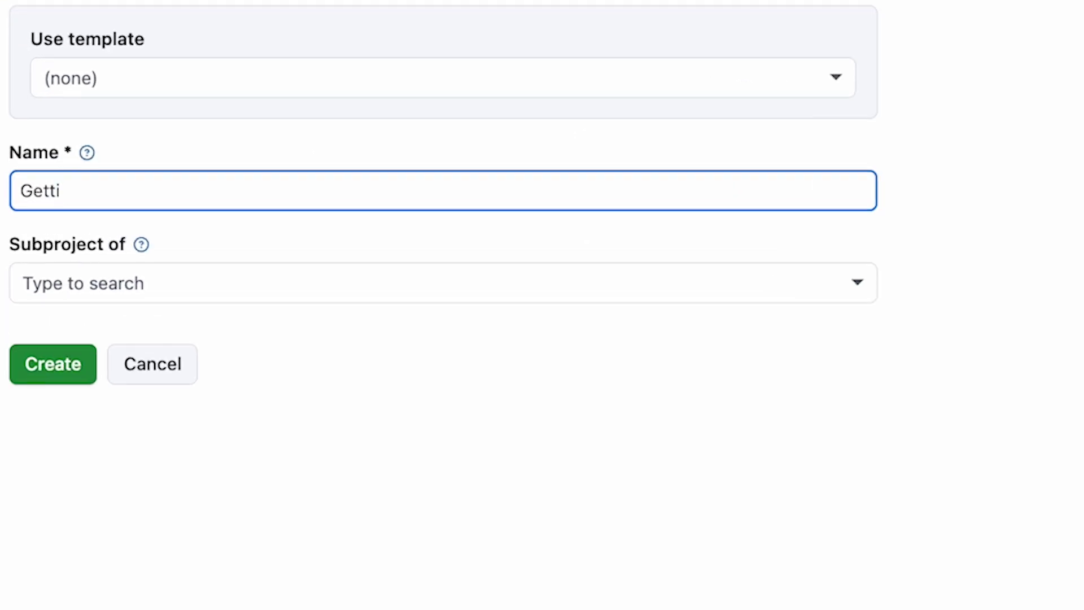
text(ng Started)
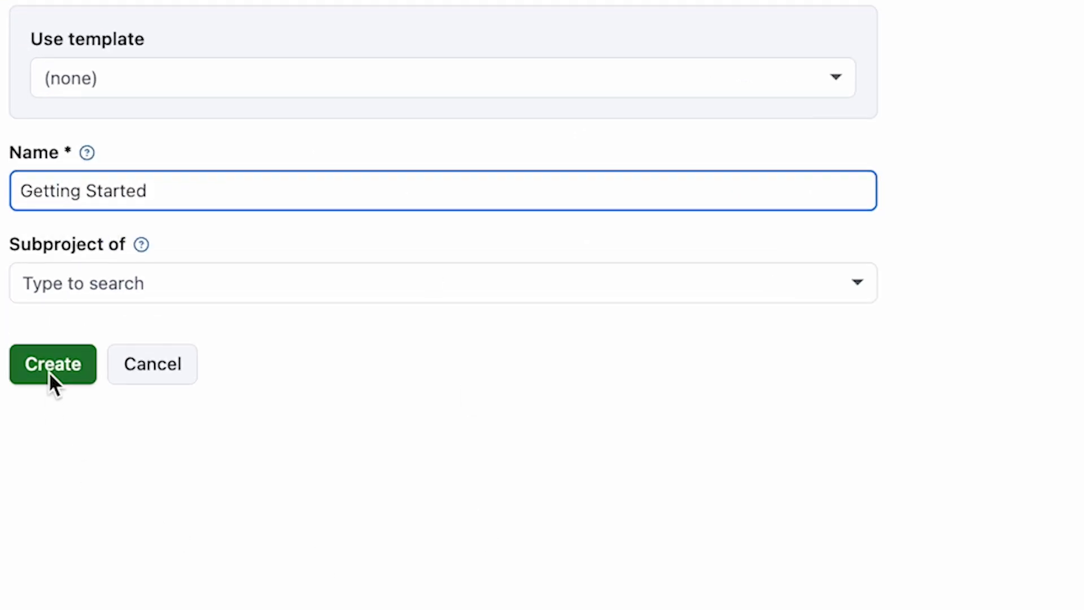
click(48, 372)
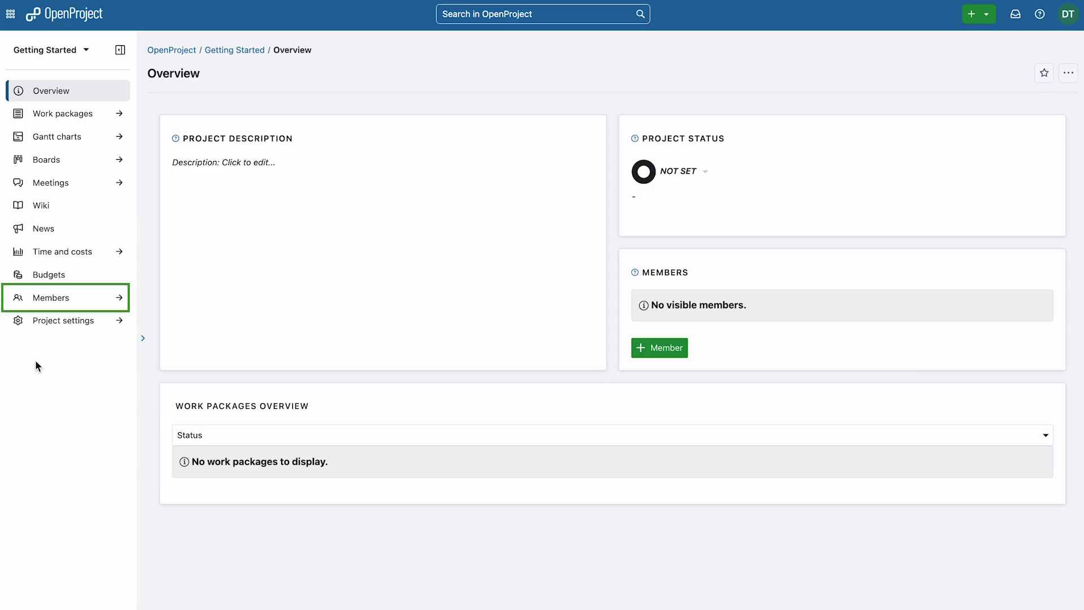
Step: Add suggested users as members of the Getting Started project
click(41, 303)
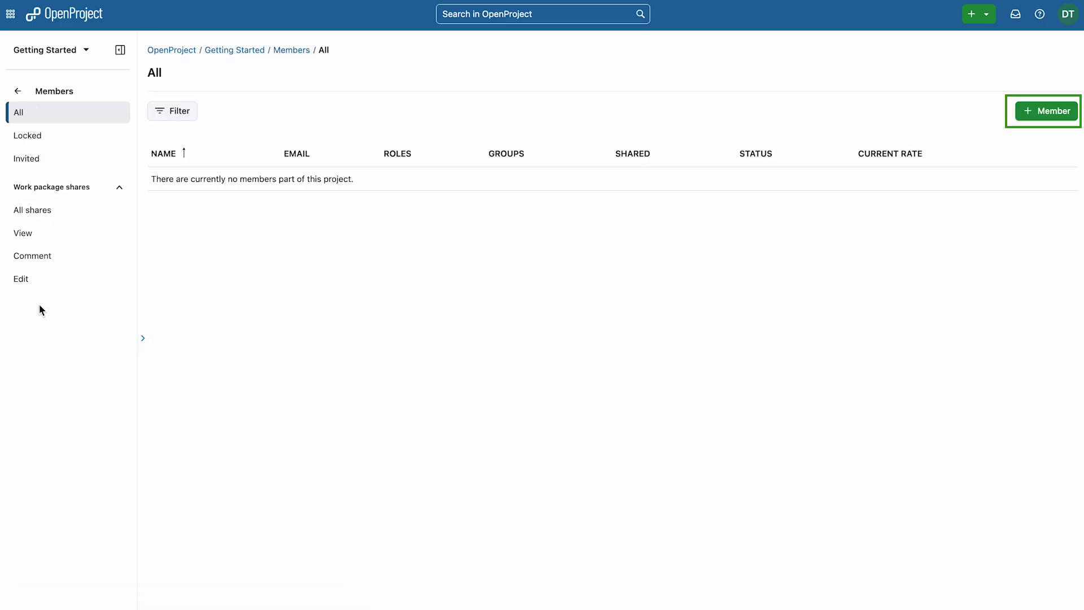
click(1046, 111)
text(A)
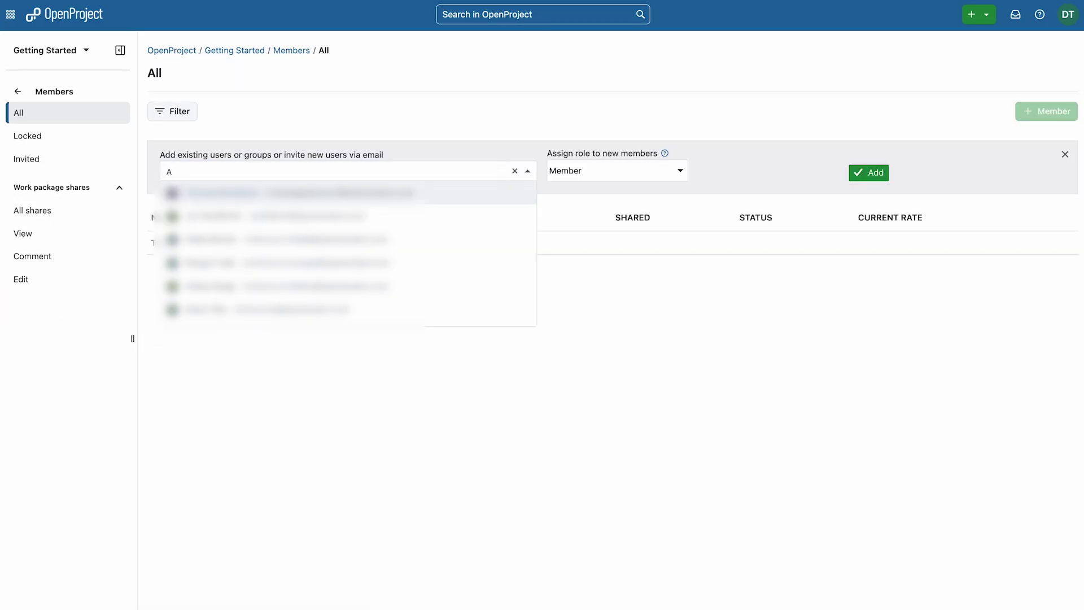
text(leks)
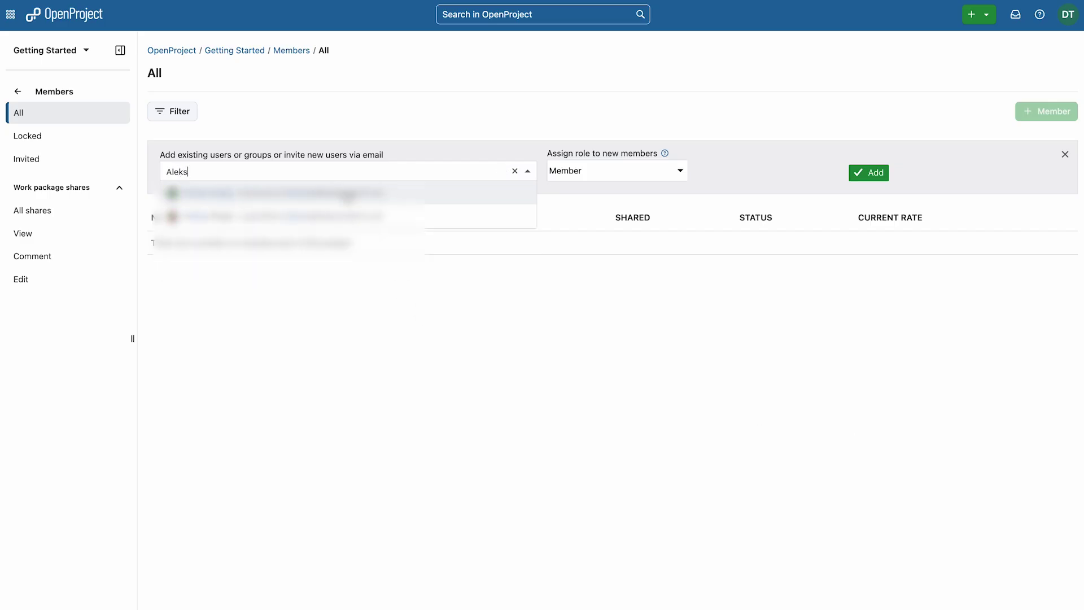
click(338, 193)
text(Nad)
key(Return)
text(Dian)
key(Return)
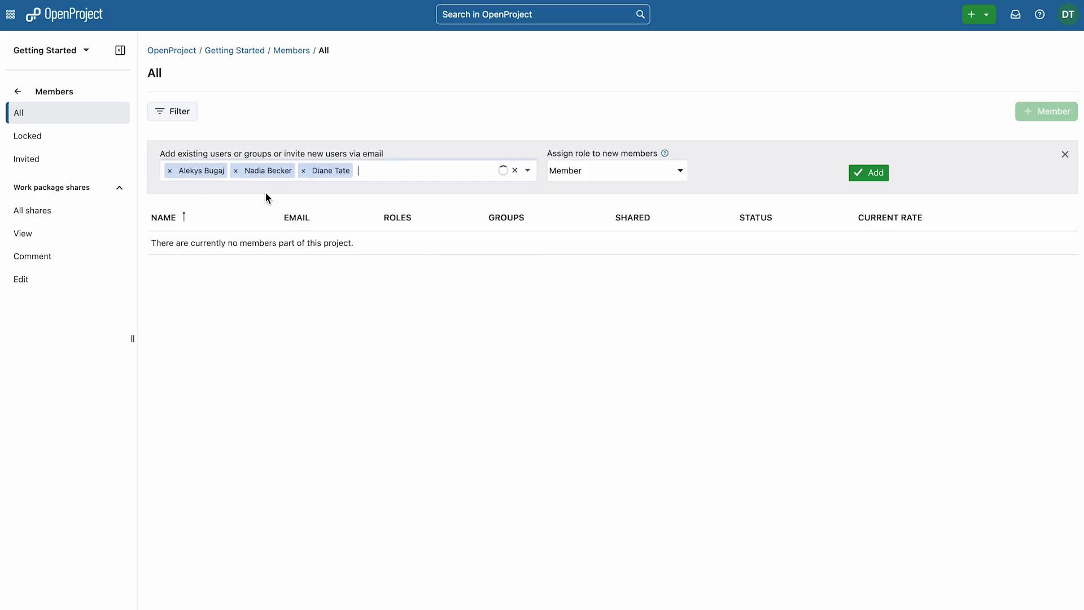
click(868, 172)
Step: Give one member the Project admin role alongside Member
click(1066, 220)
click(1017, 238)
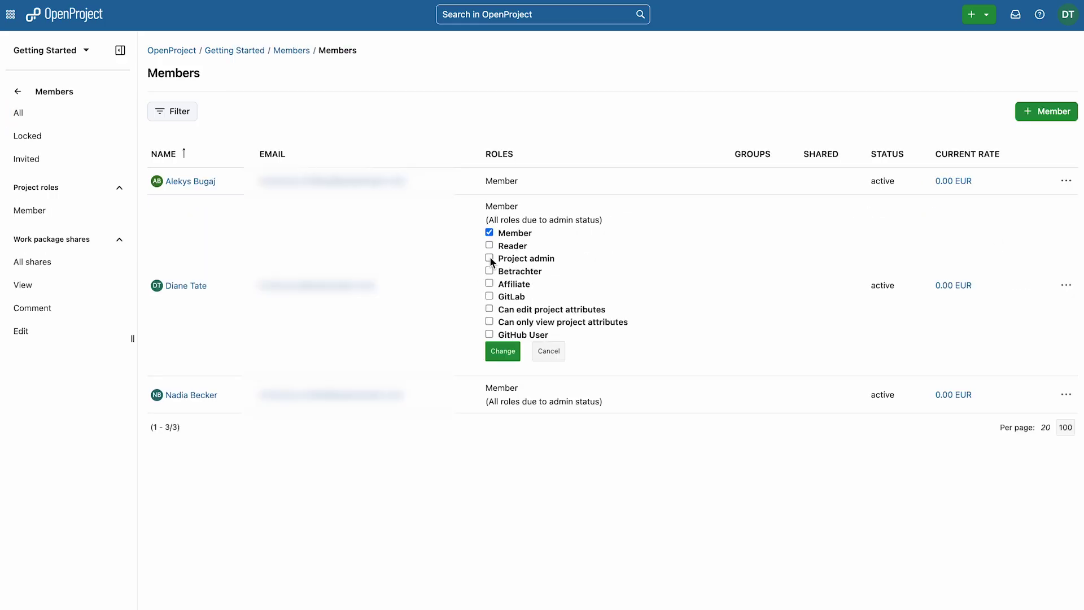
click(503, 352)
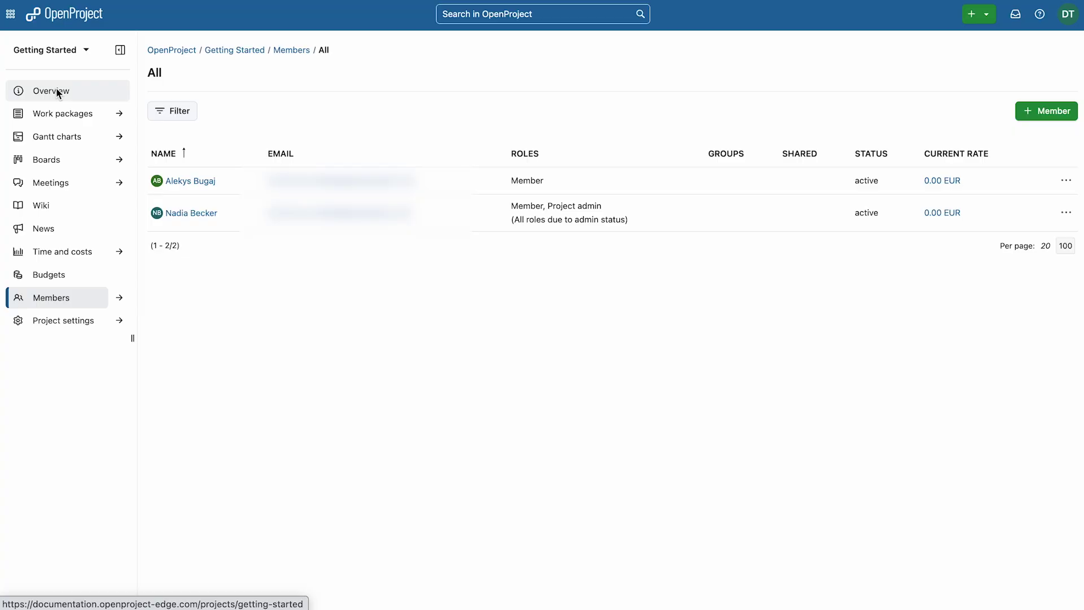
Step: Create and save the 'Create boards' task from the project overview
click(55, 88)
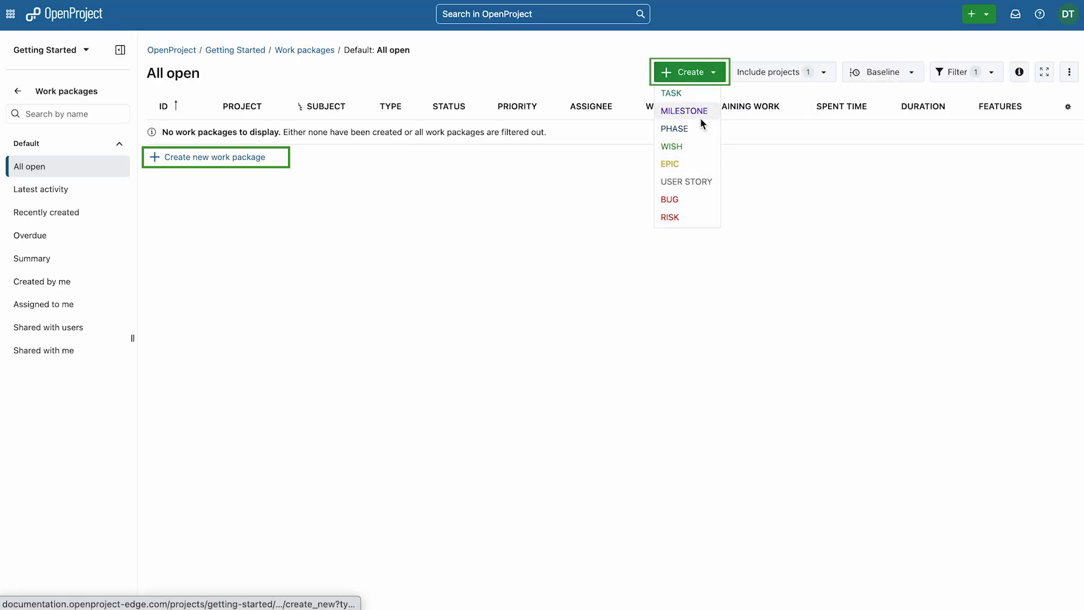
click(671, 93)
text(Create the "Getting Started" p)
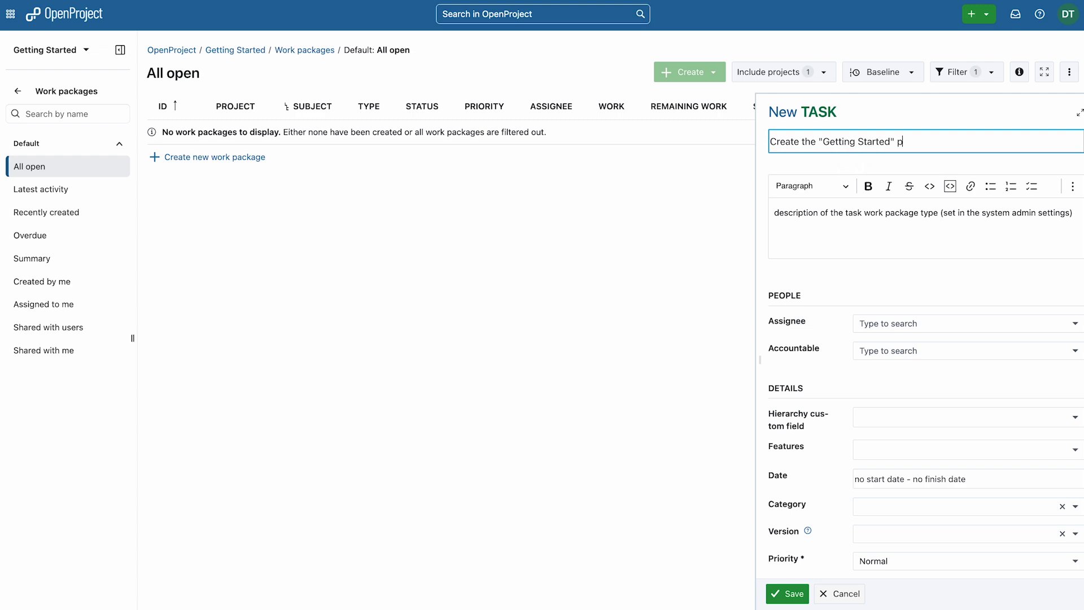
click(787, 593)
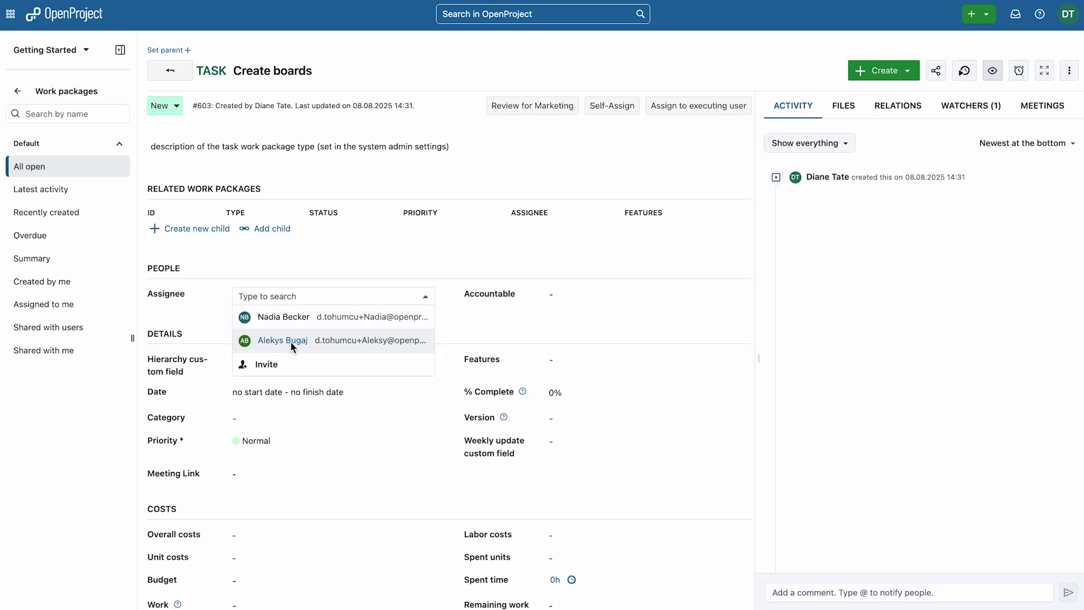
Step: Attach The guideline.pdf to the task
click(844, 105)
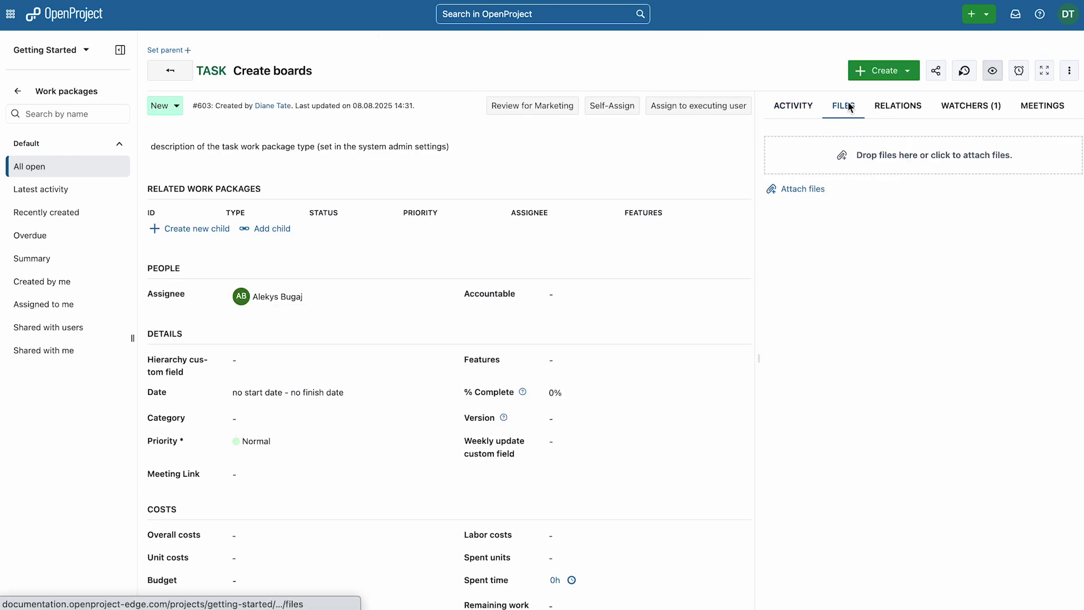
click(808, 193)
click(254, 92)
click(961, 575)
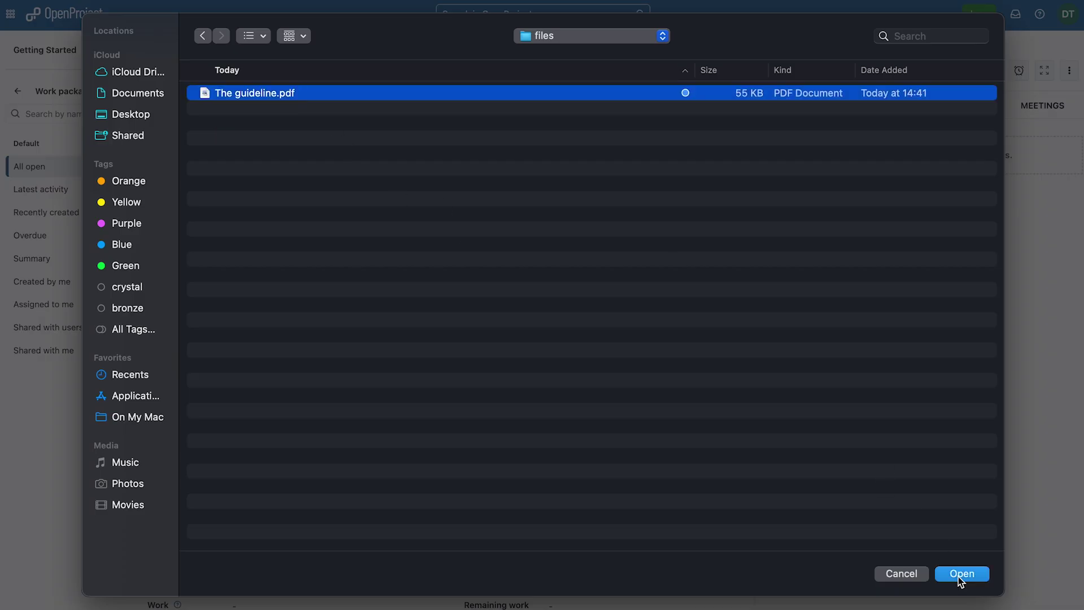
Step: Add task #604 as a successor with a 7-day lag
click(898, 105)
click(1066, 151)
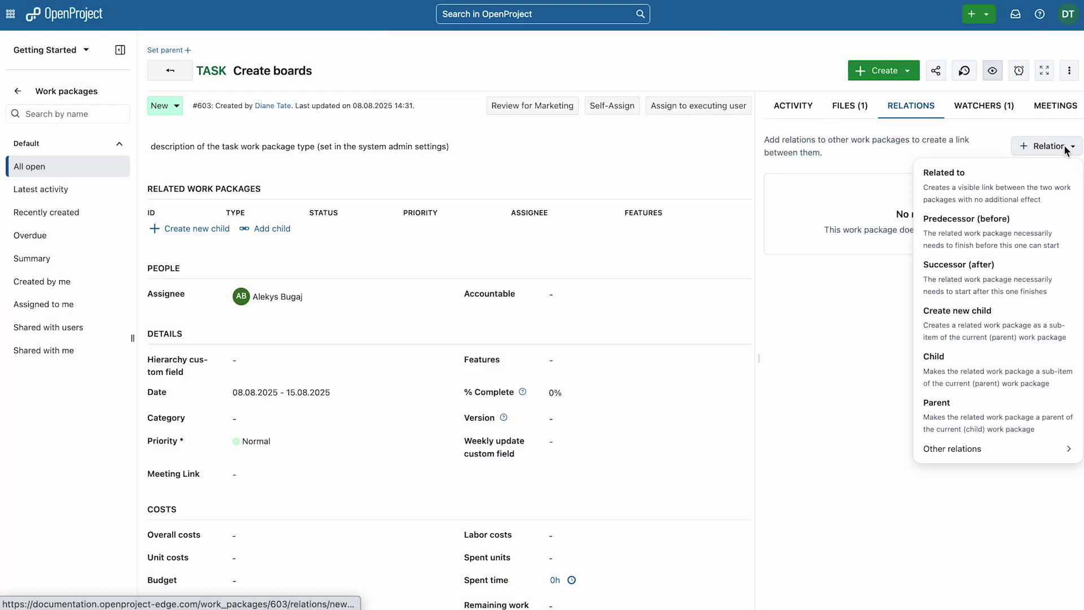
click(1030, 265)
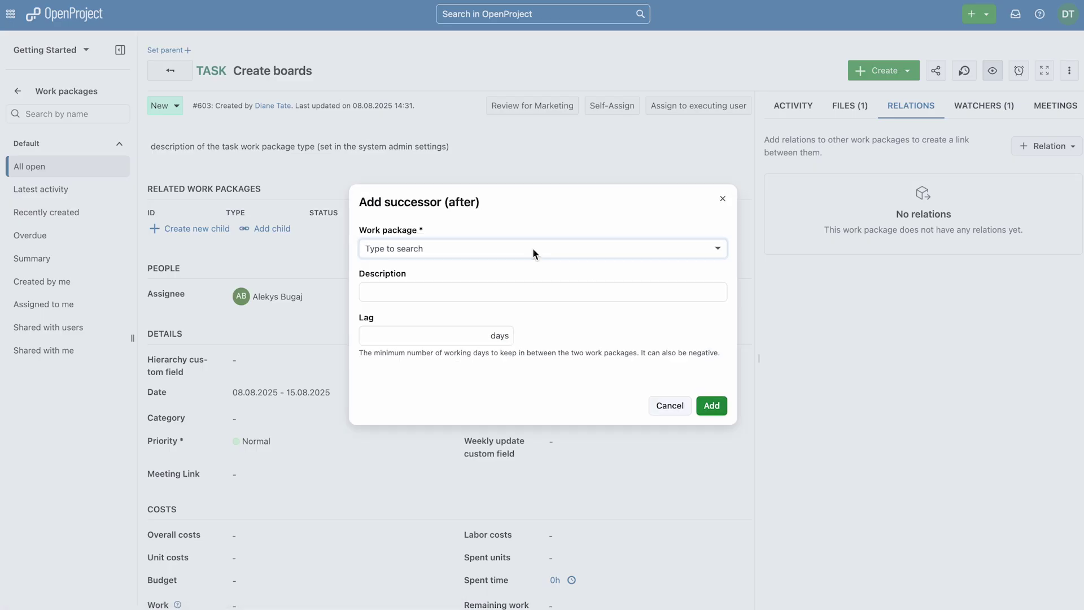
text(unlo)
click(470, 270)
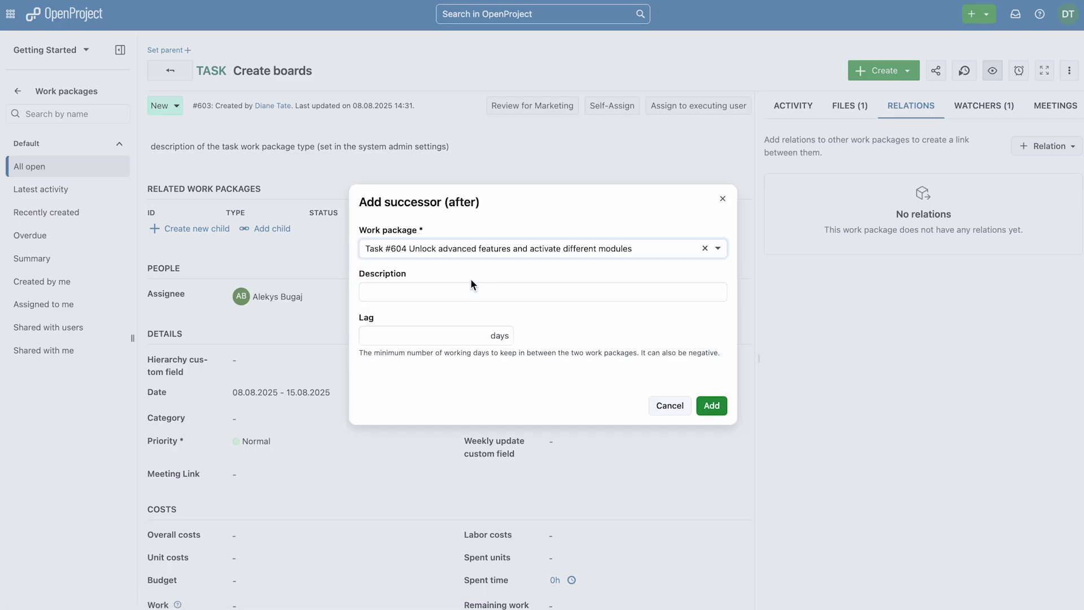
click(434, 335)
text(7)
click(710, 405)
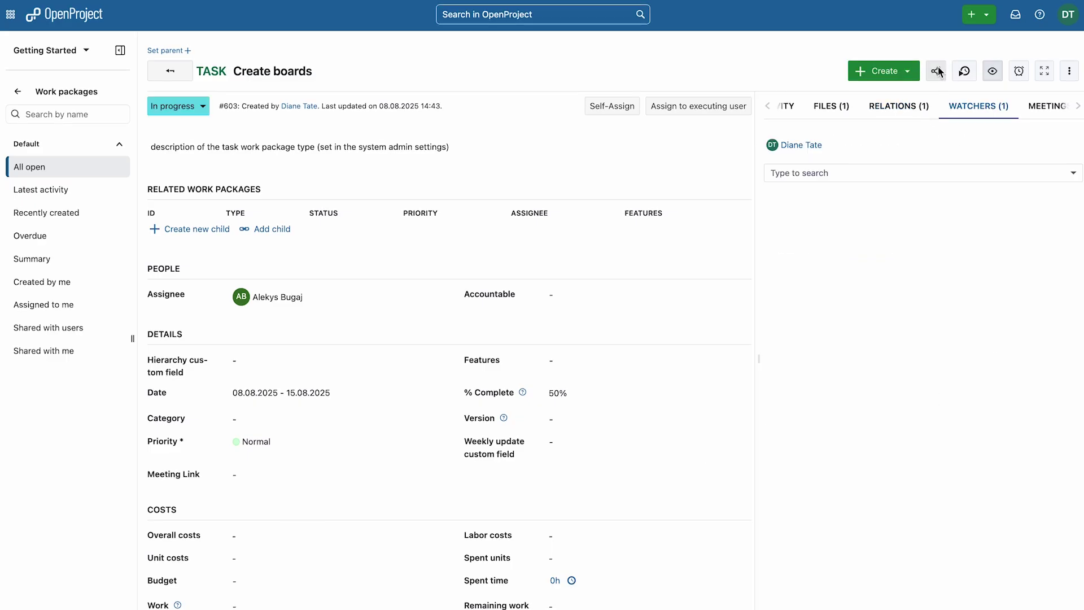
Step: Share the task with a member using the Comment role
click(936, 71)
text(nadia)
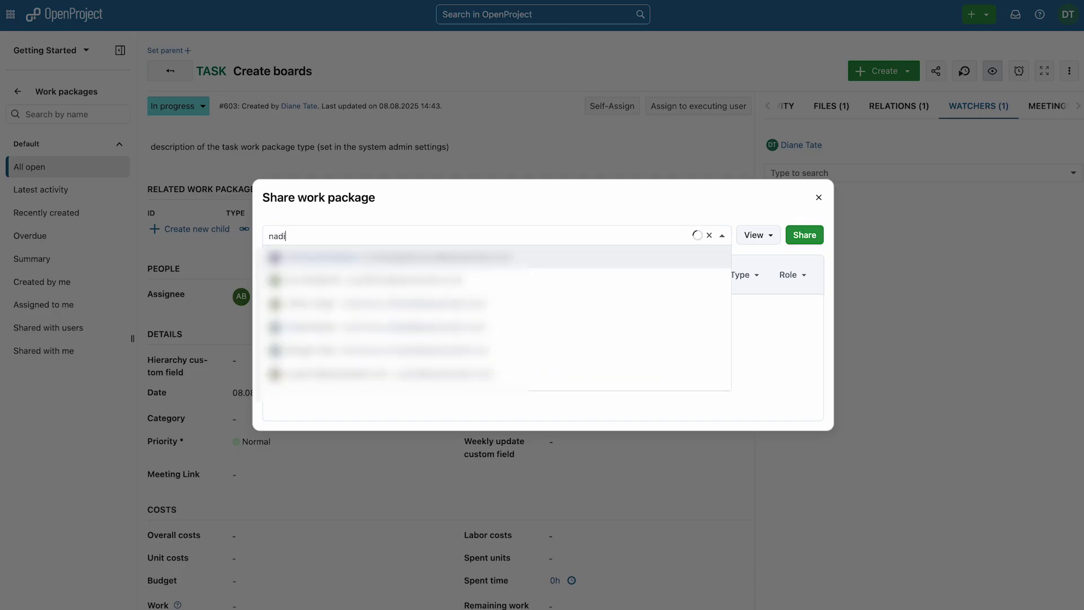
click(496, 266)
click(758, 235)
click(728, 313)
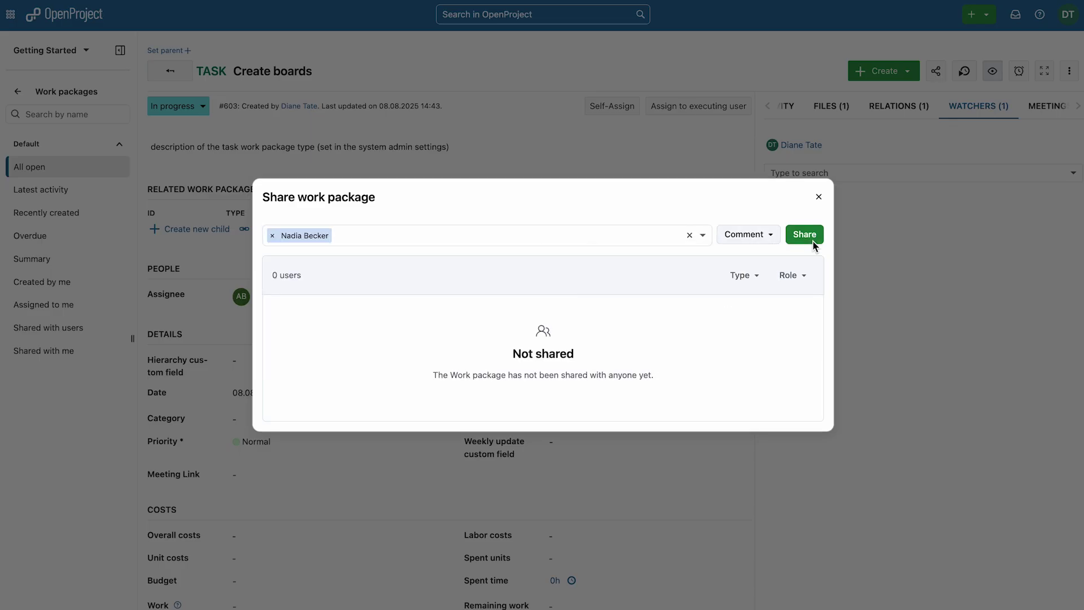
click(805, 234)
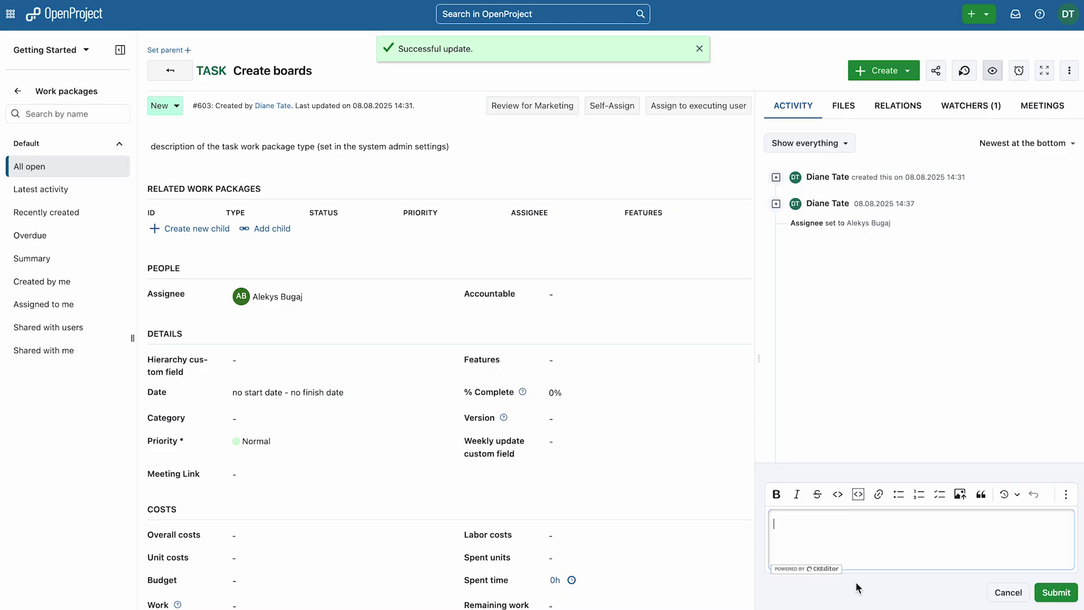
text(Hi )
text(, co)
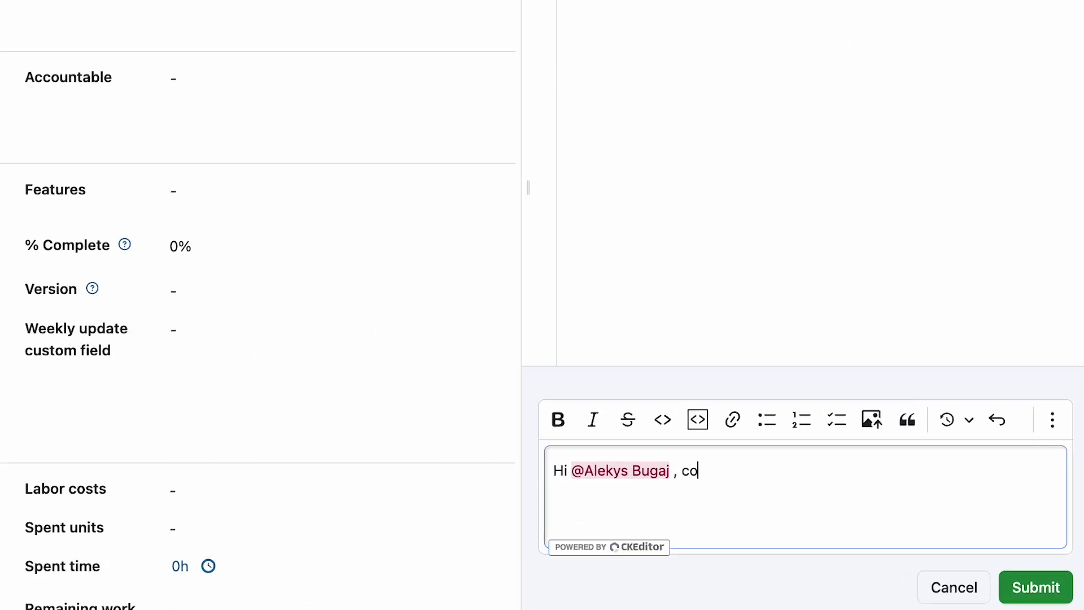
text(uld you please cr)
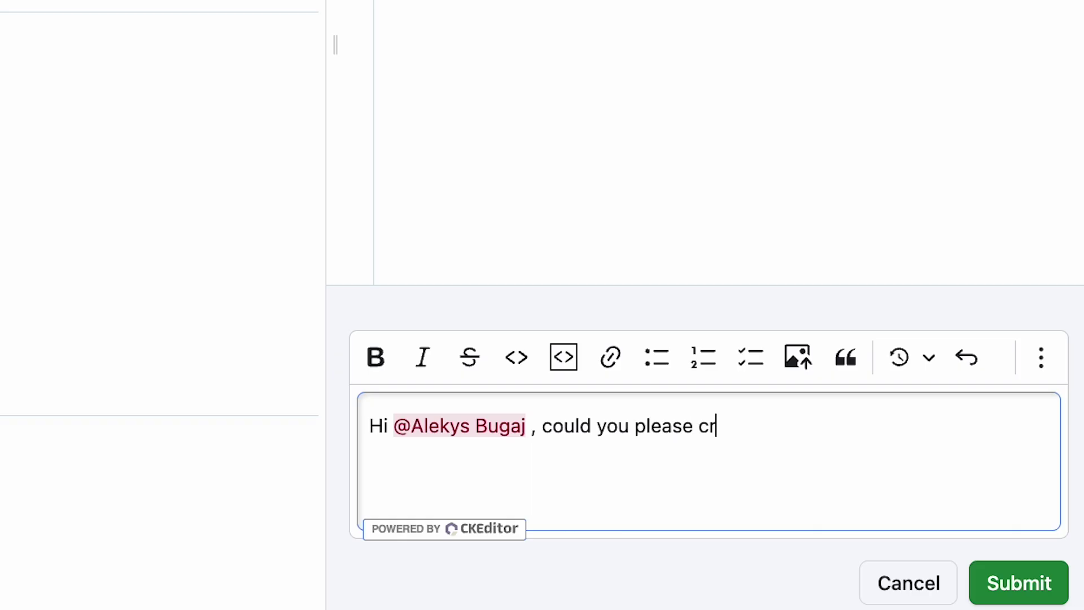
text(eate a status)
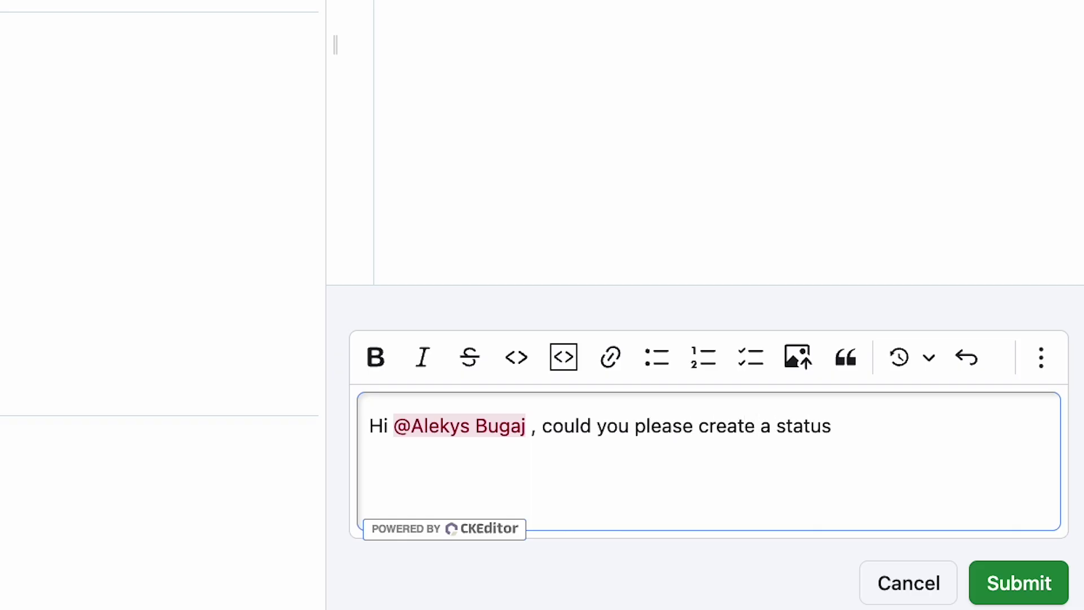
text( board for th)
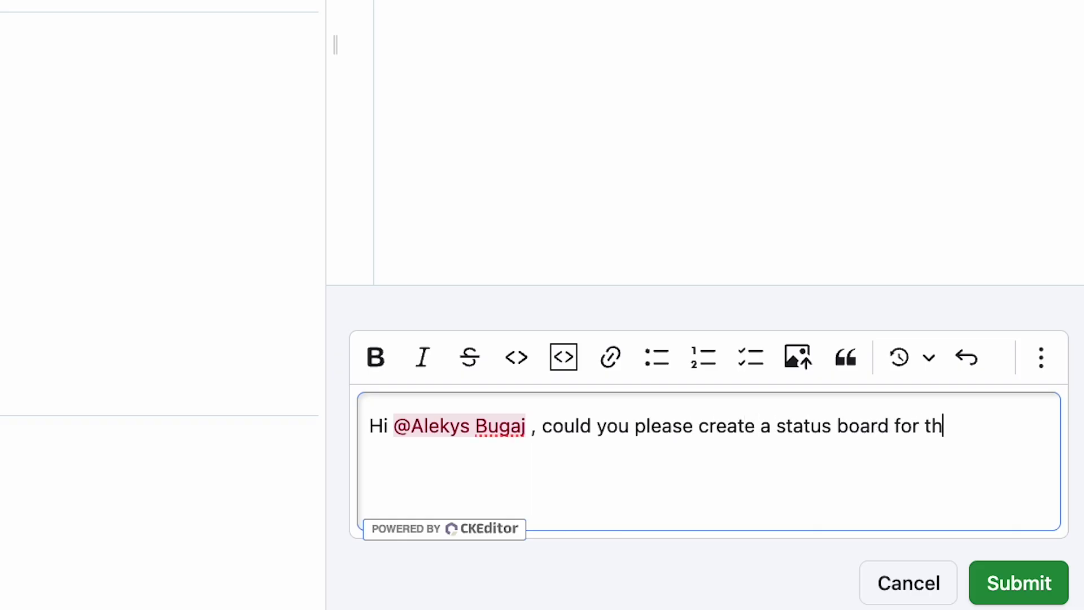
text(is project?)
Step: Post the comment, then add tasks for members, work packages, Gantt charts and boards
click(1018, 583)
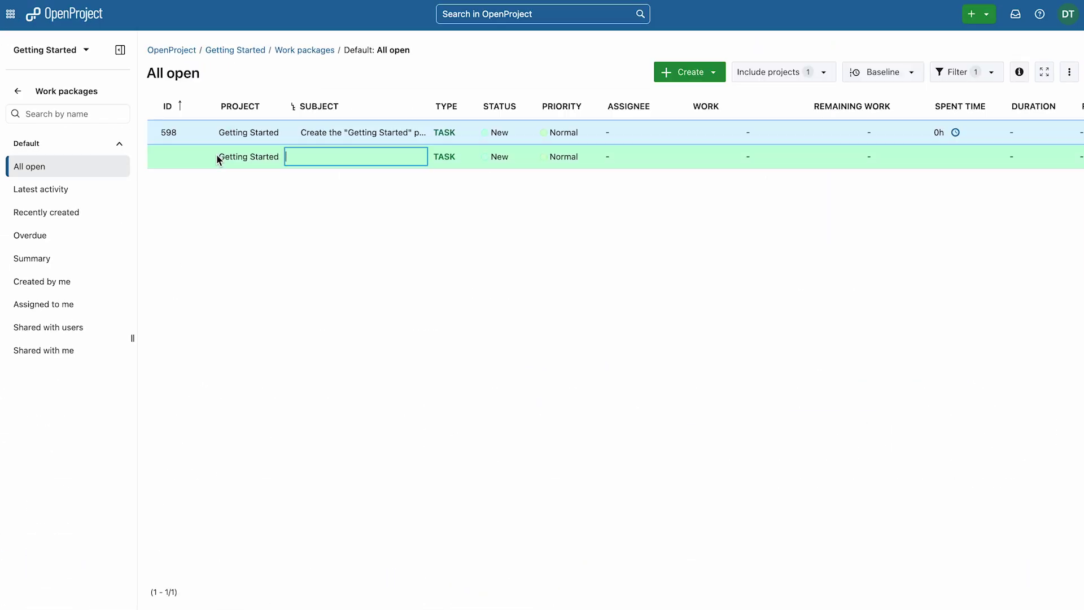
text(Add members to the pr)
text(oject)
key(Return)
click(244, 178)
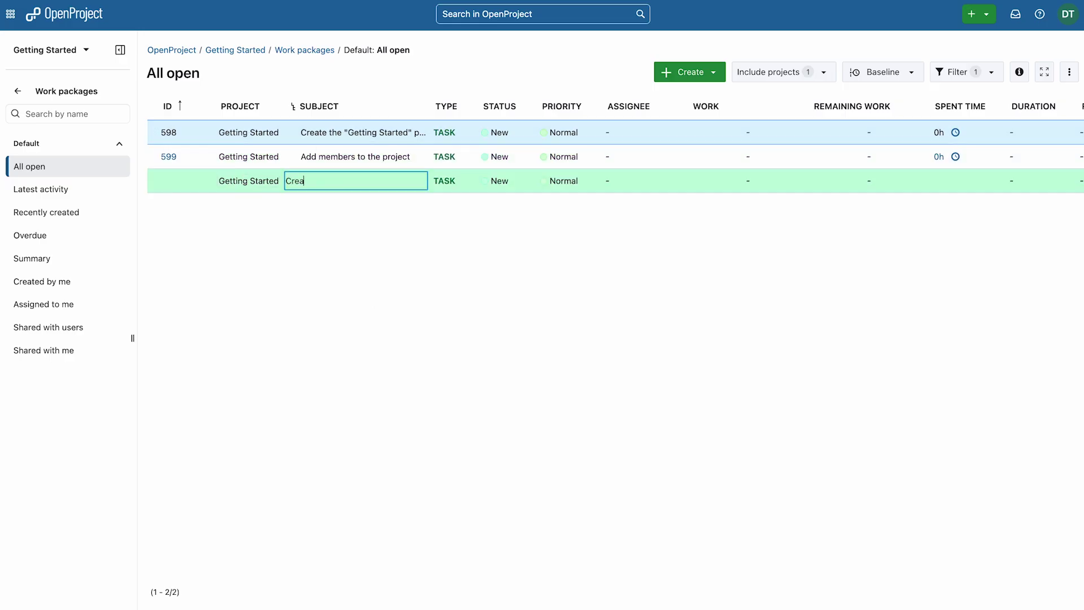
key(Return)
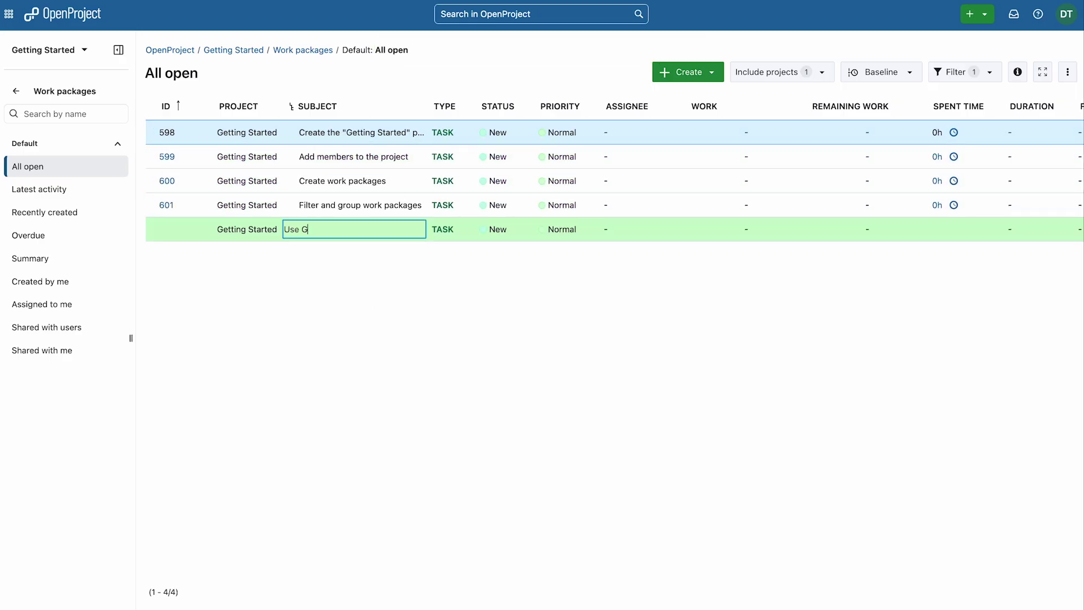
text(t charts)
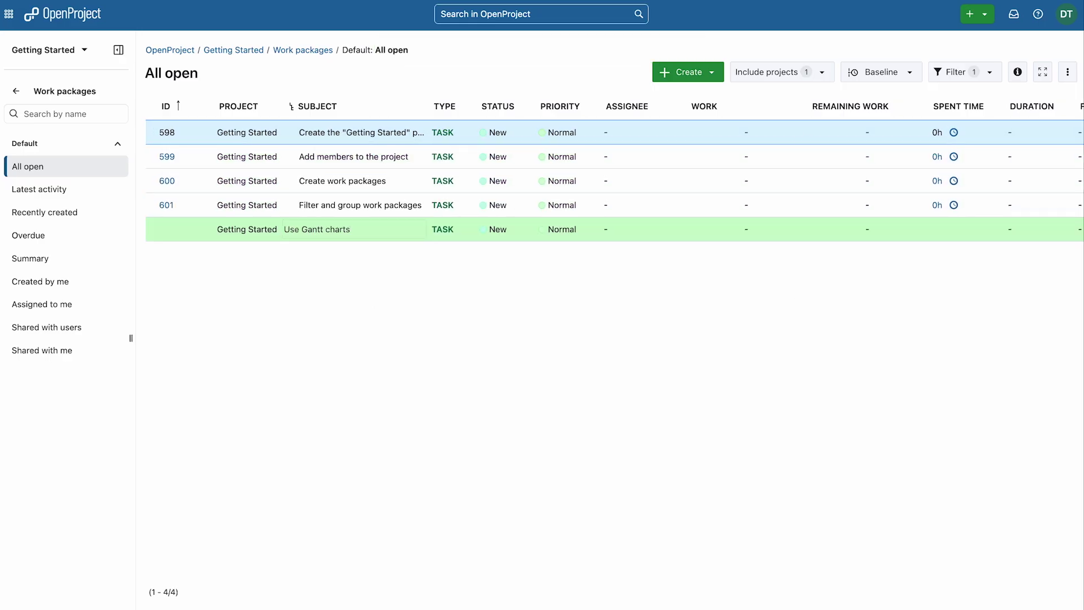
key(Return)
text(Create boards)
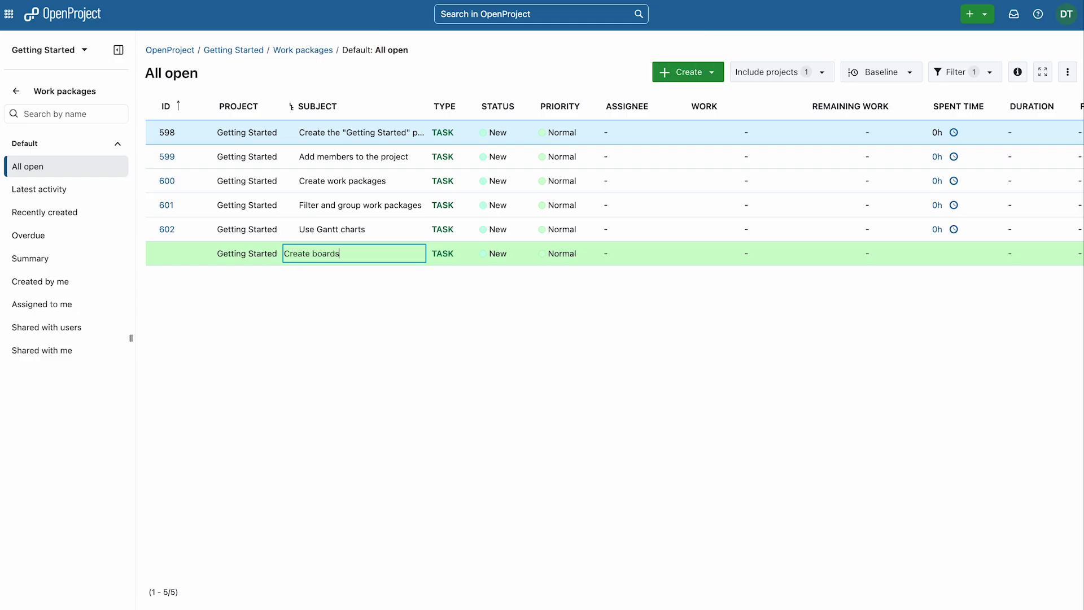
key(Return)
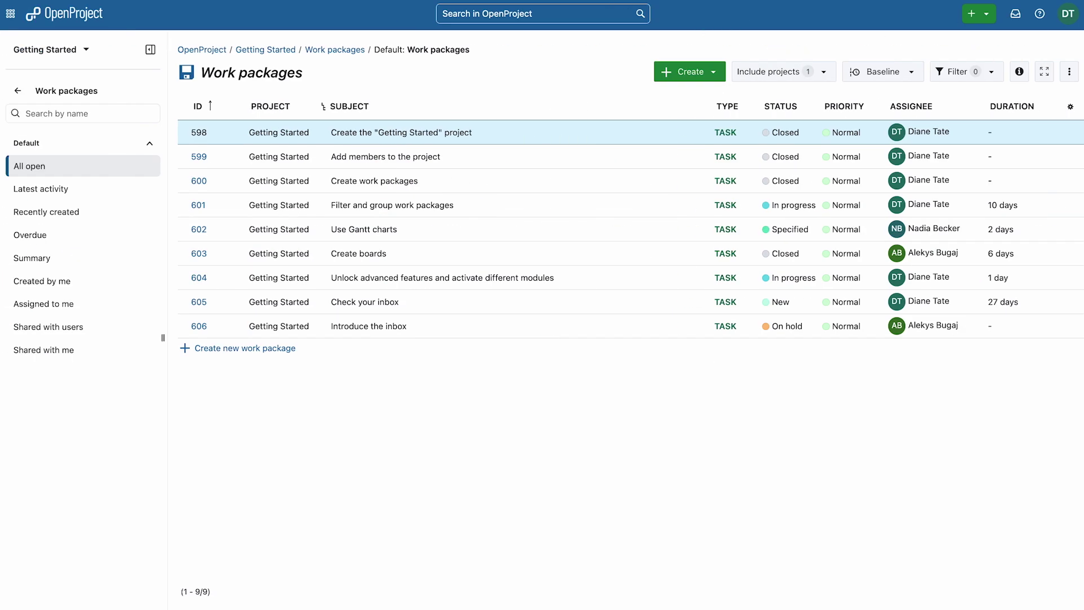
Step: Toggle the details panel, then open work package #598 in full view
click(1019, 72)
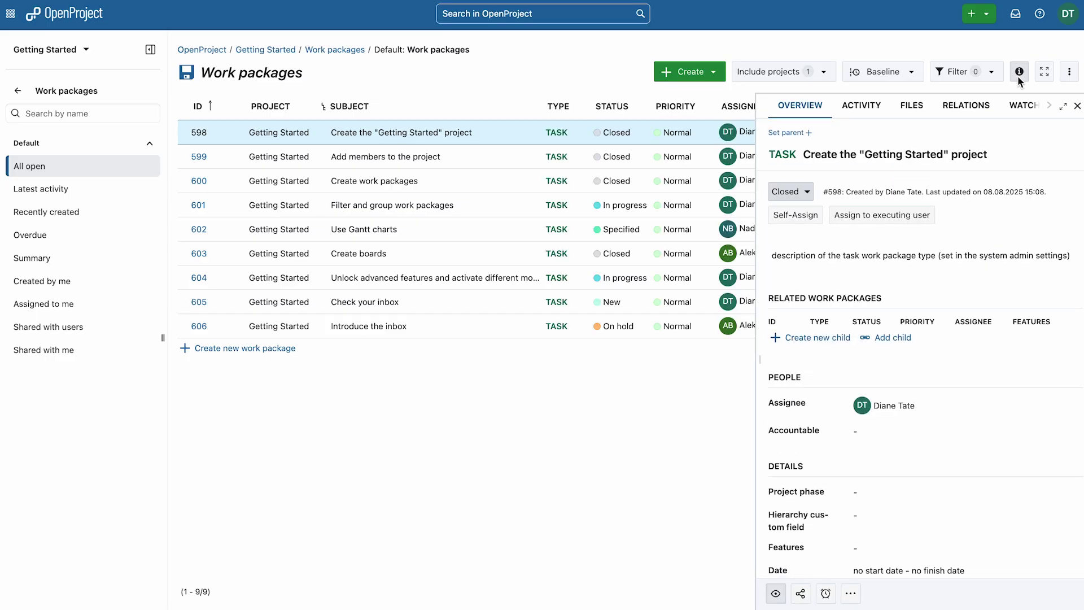
click(1078, 106)
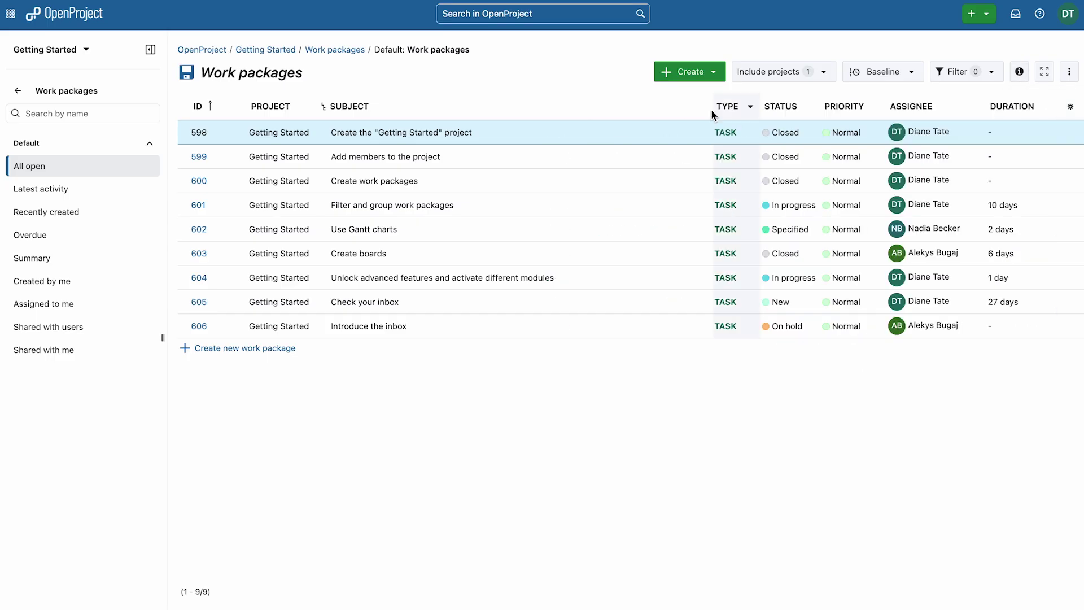
double_click(612, 132)
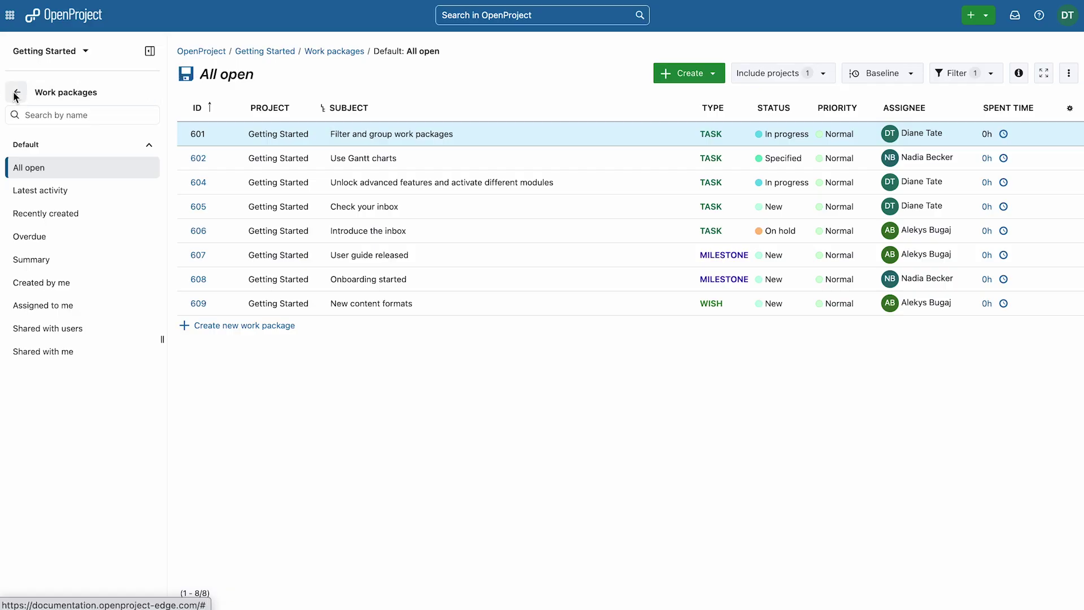
Step: In the Gantt chart, end Check your inbox 25.09.2025 and move Onboarding started to 22.09.2025
click(17, 92)
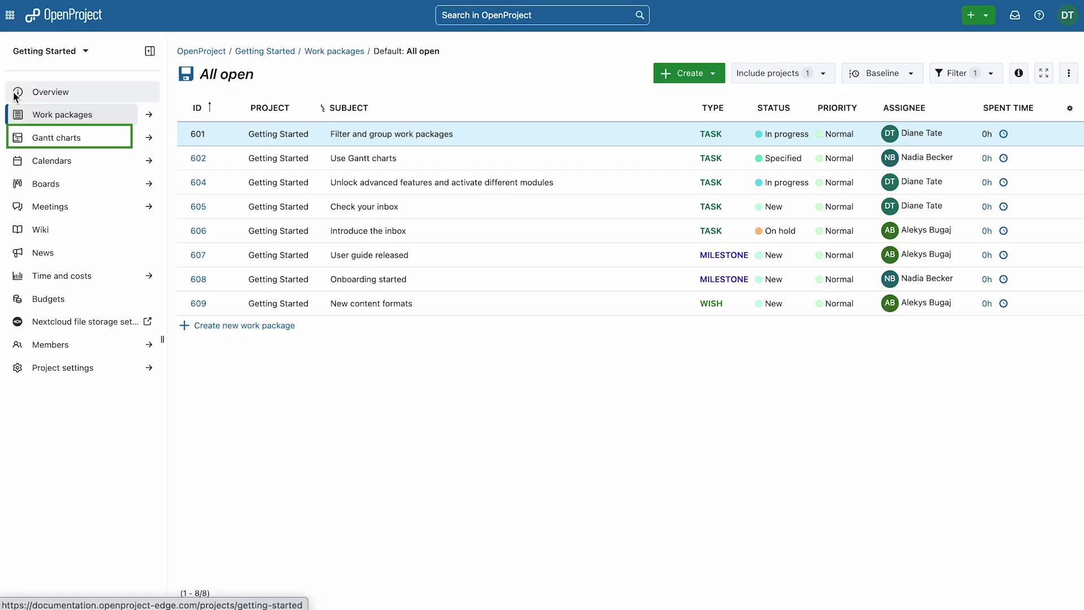
click(72, 139)
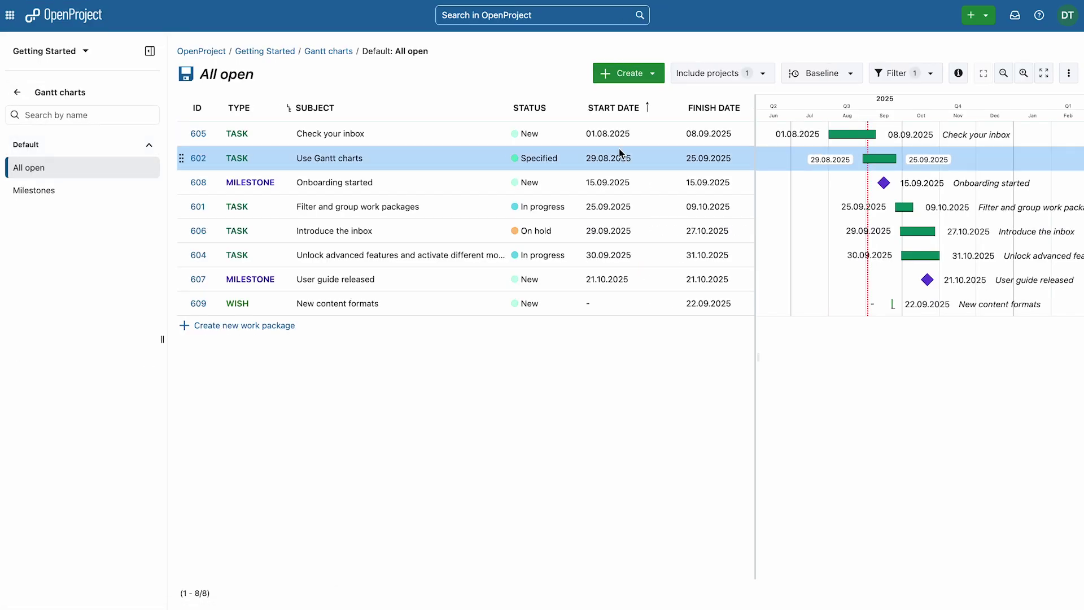
click(885, 135)
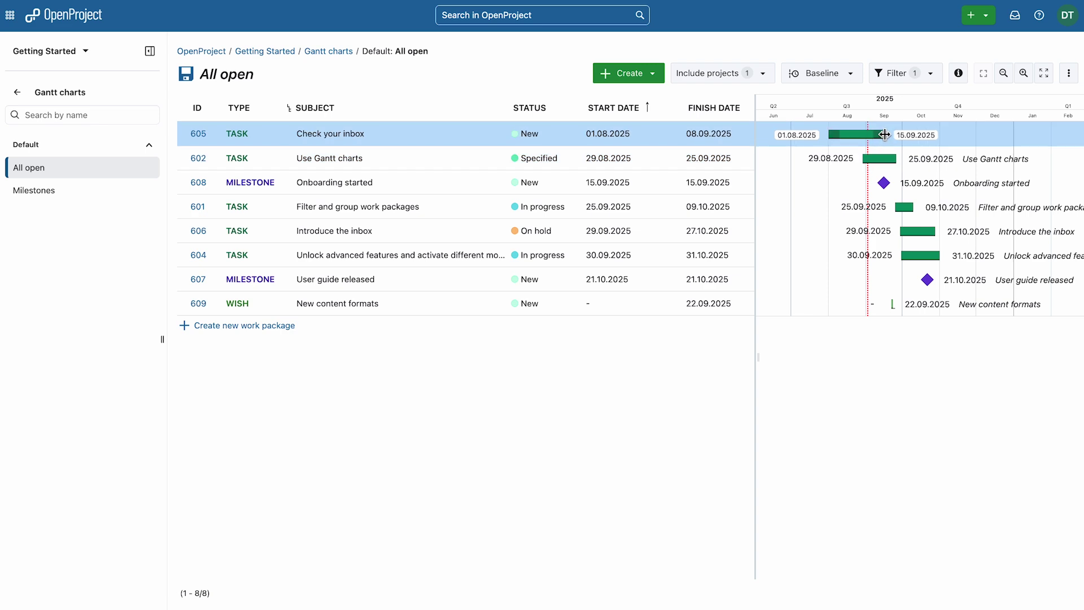
drag(885, 135, 896, 134)
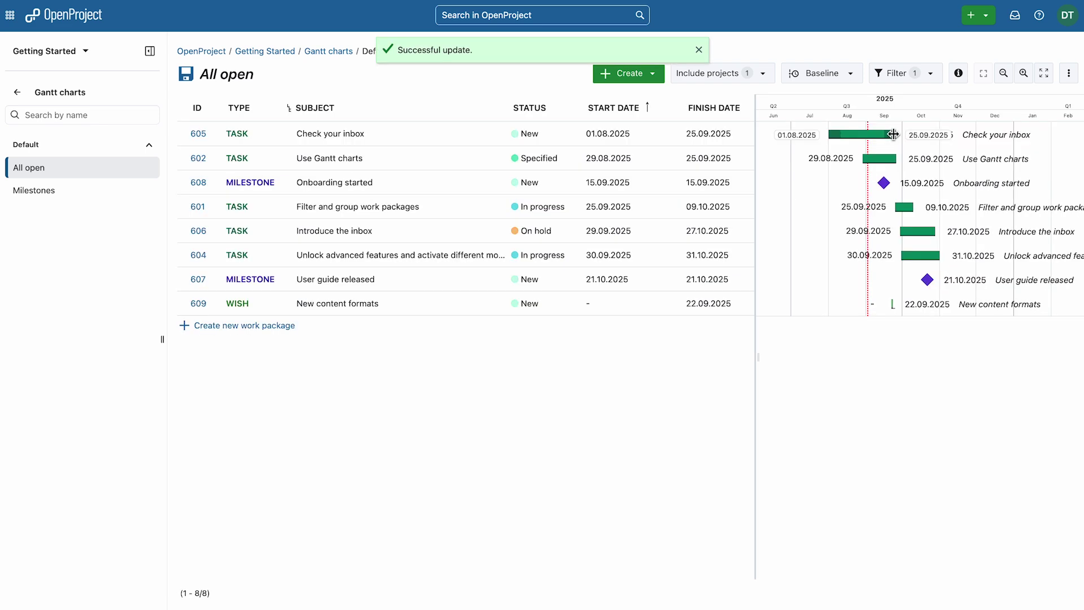
drag(884, 183, 906, 208)
right_click(907, 208)
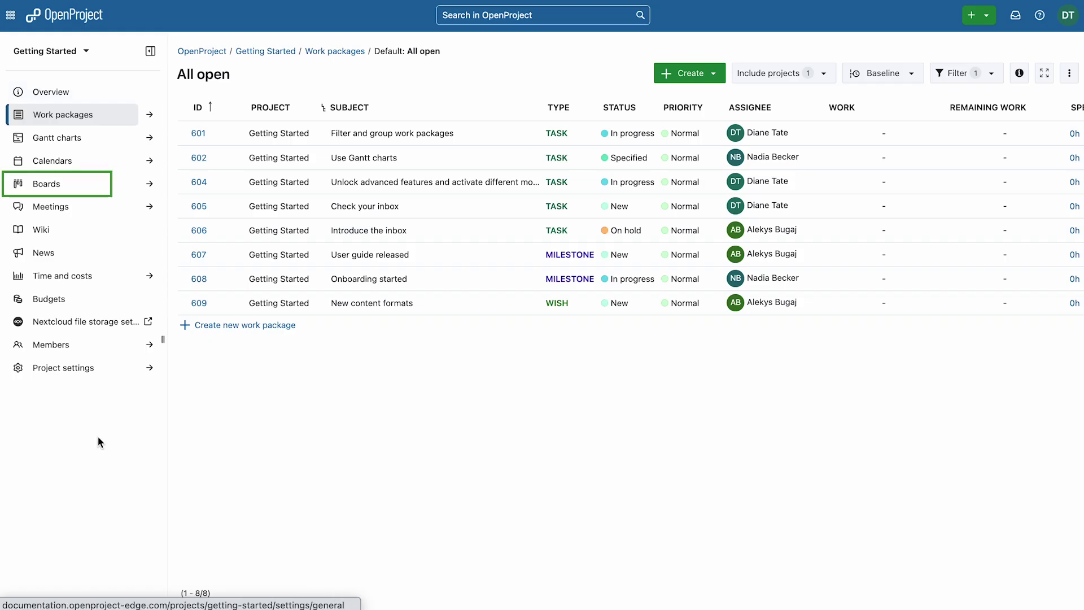
Step: Create a Status board and add an In progress column
click(46, 183)
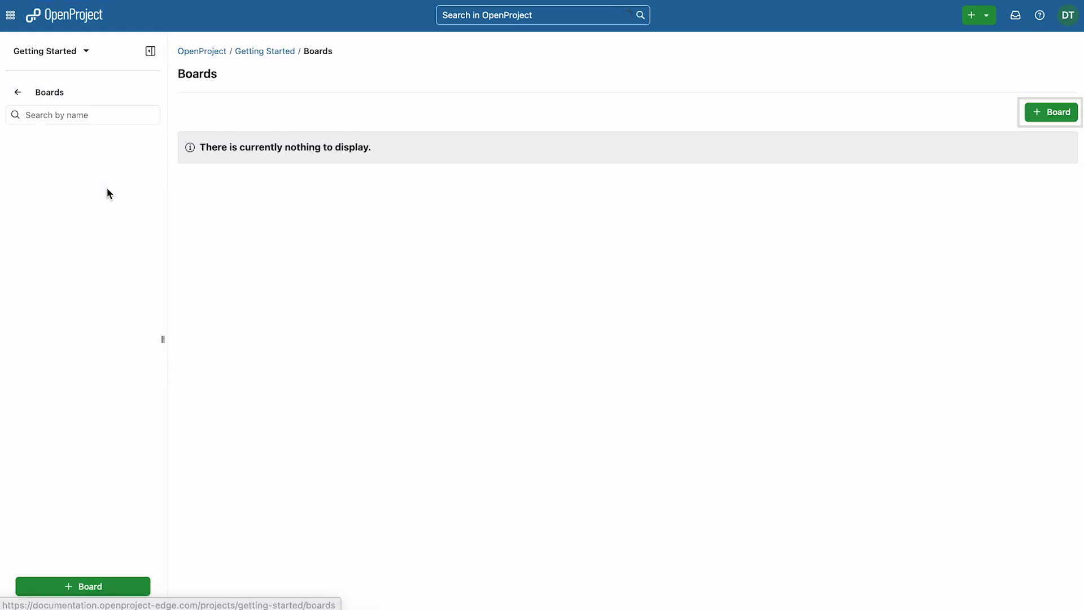
click(1048, 112)
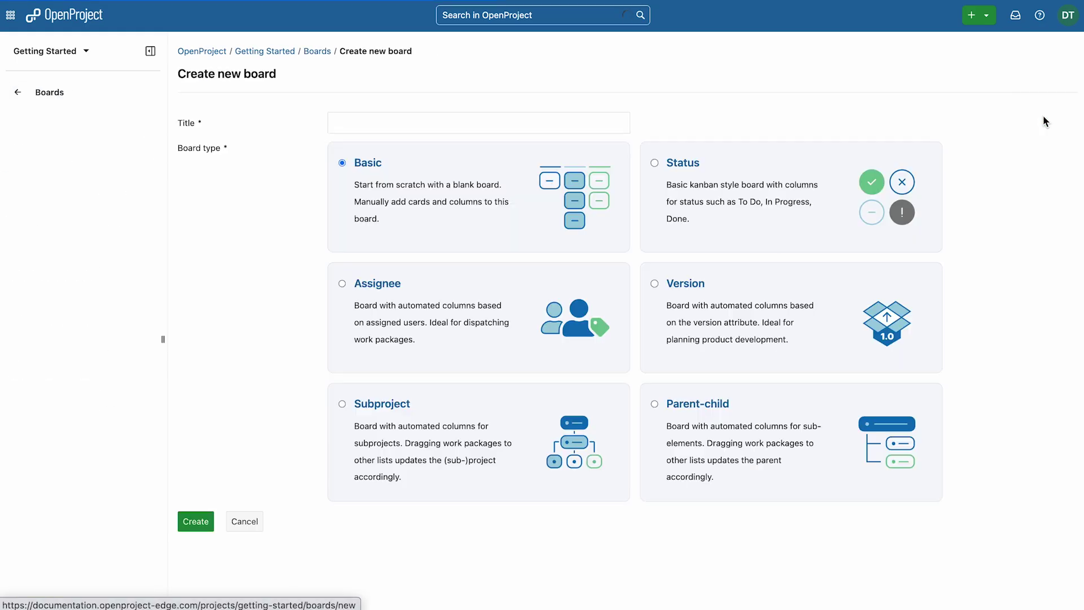
click(195, 521)
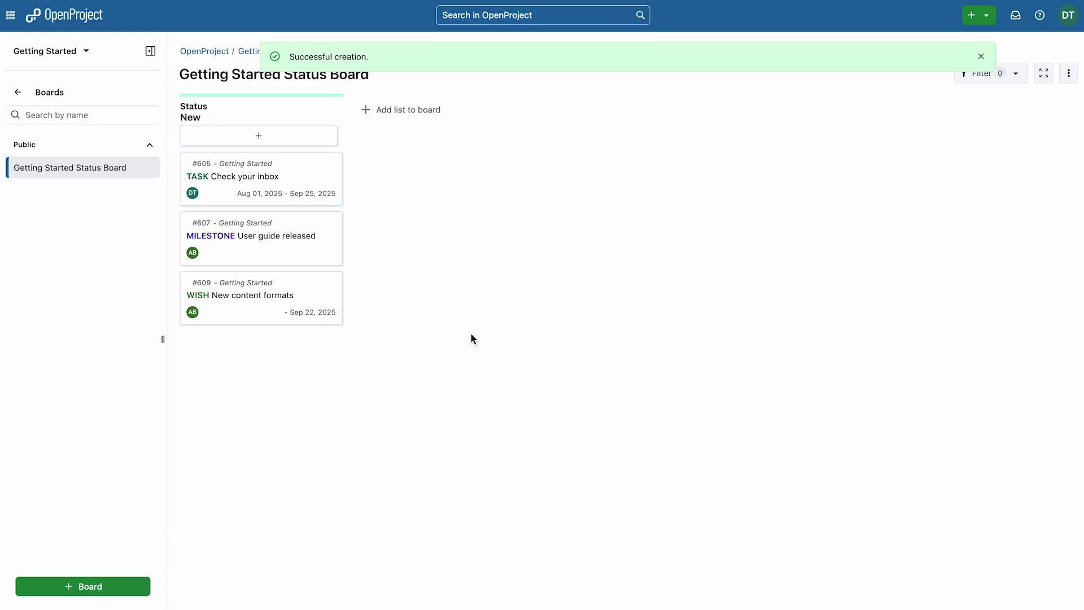
click(407, 109)
click(387, 375)
Step: Add an On hold column and a workflow card; move Introduce the inbox to In progress
click(720, 353)
click(581, 110)
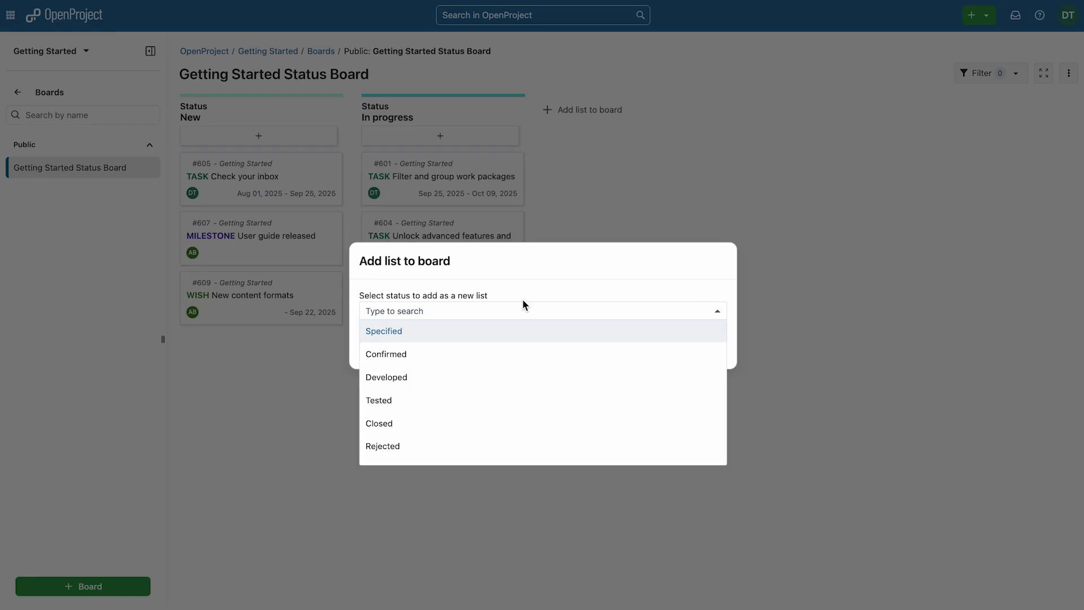
scroll(509, 353, down, 3)
click(509, 353)
click(717, 349)
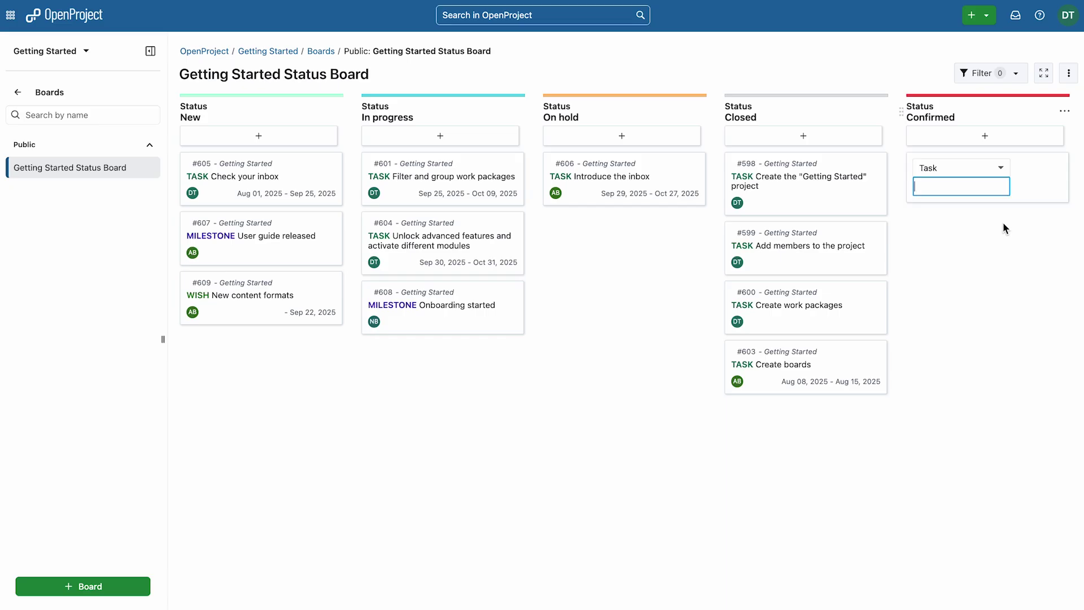
text(Organize)
text(low for first production day)
key(Return)
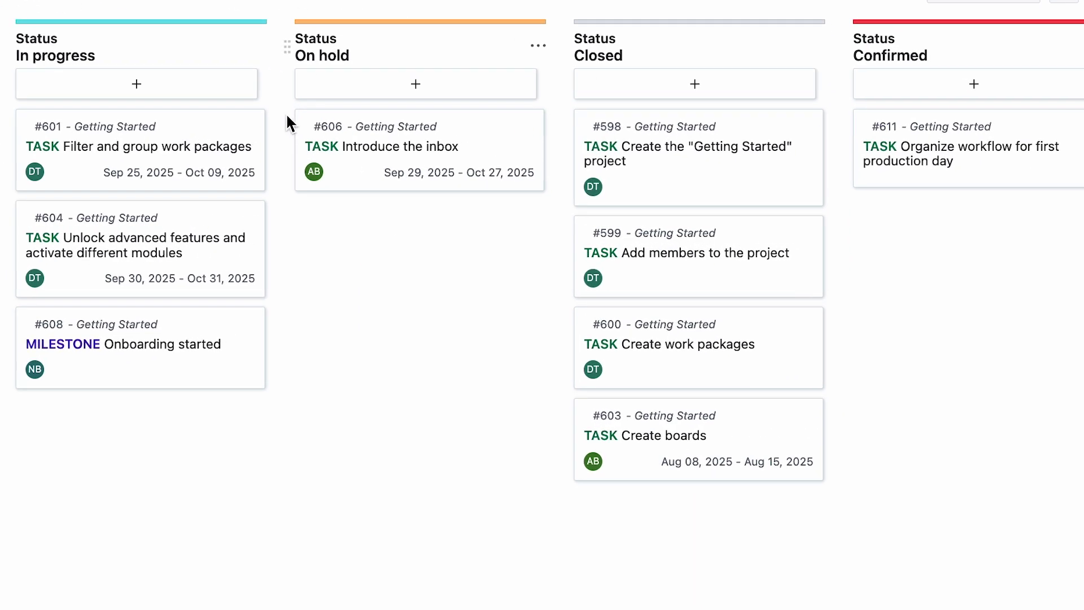
mouse_move(304, 128)
mouse_down()
mouse_move(292, 214)
mouse_move(21, 415)
mouse_up()
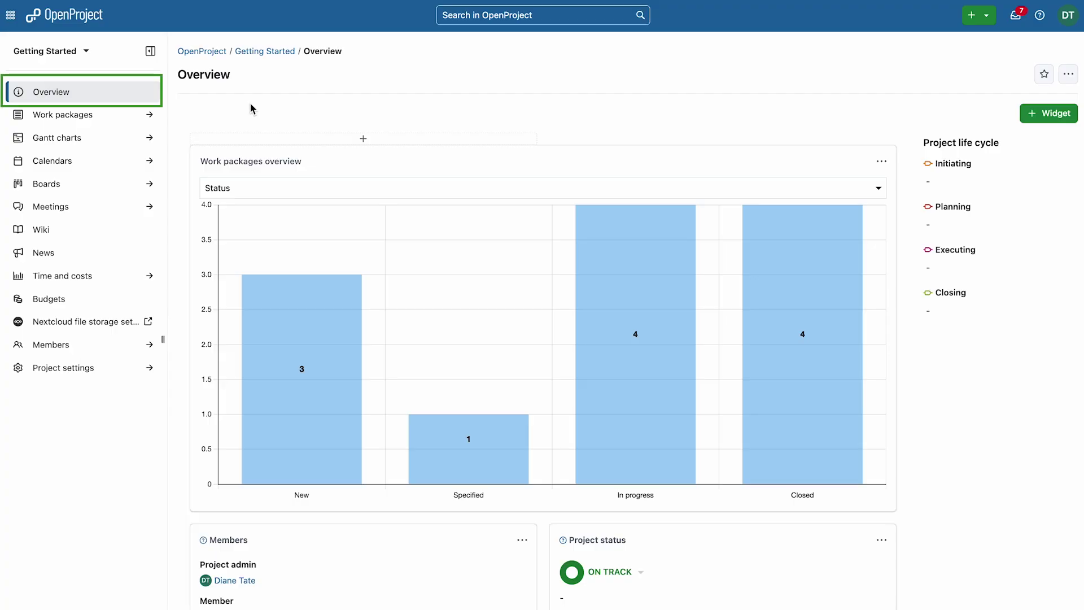
Step: Save the Getting Started module selection in Project settings
click(111, 375)
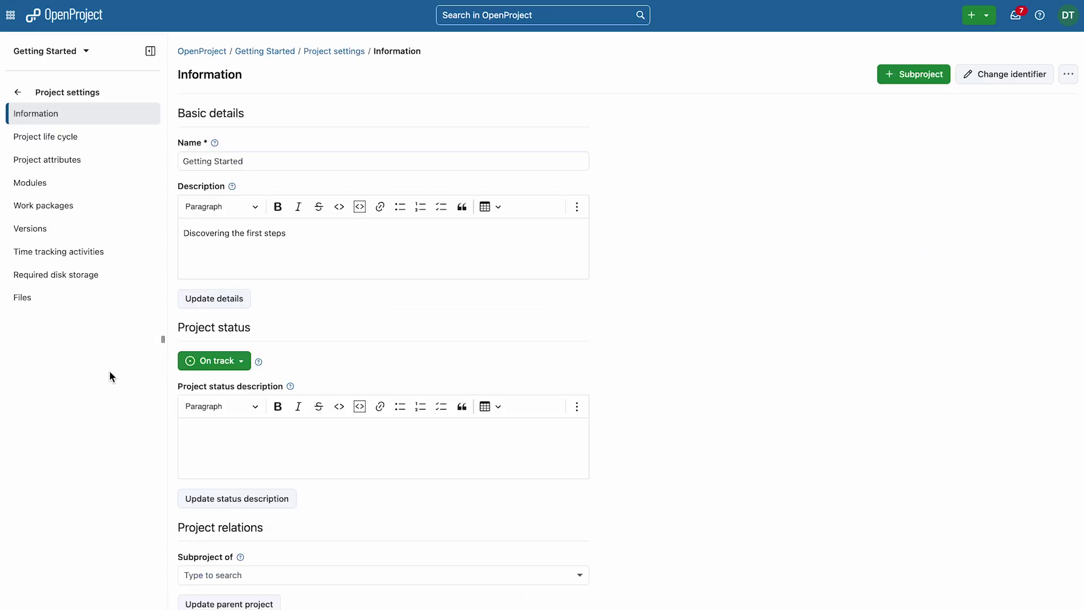
click(112, 193)
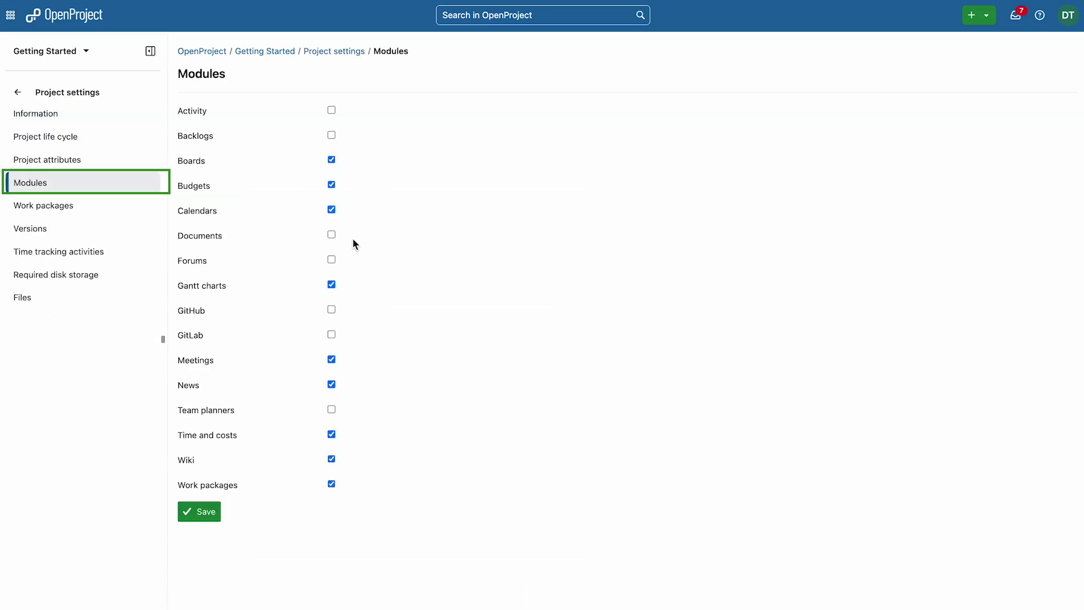
click(200, 512)
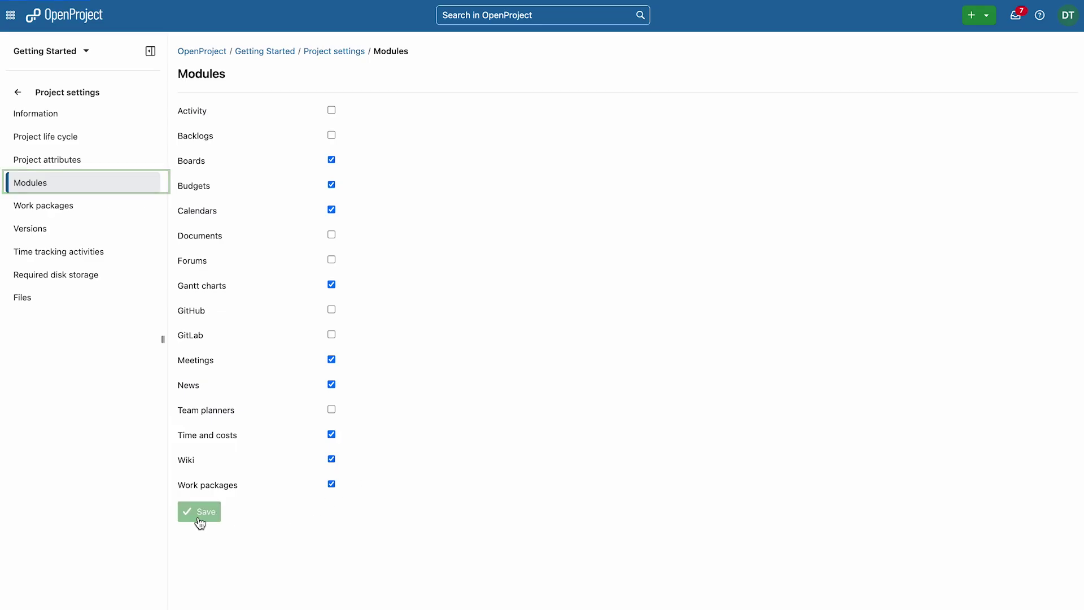
Step: Visit Meetings and start a new recurring meeting from the + Meeting menu
click(18, 92)
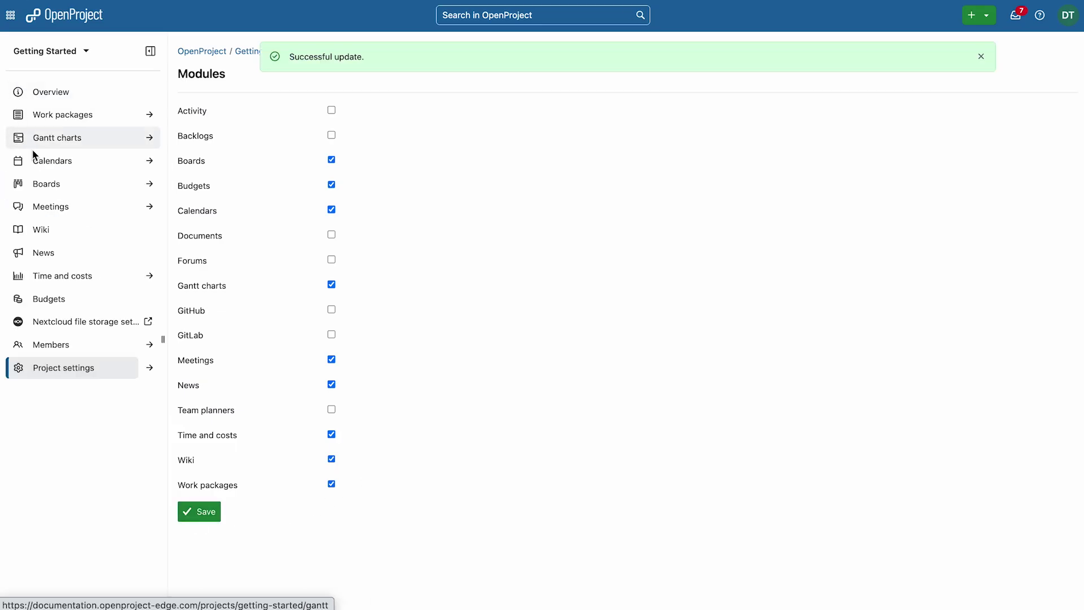
click(55, 209)
click(1041, 112)
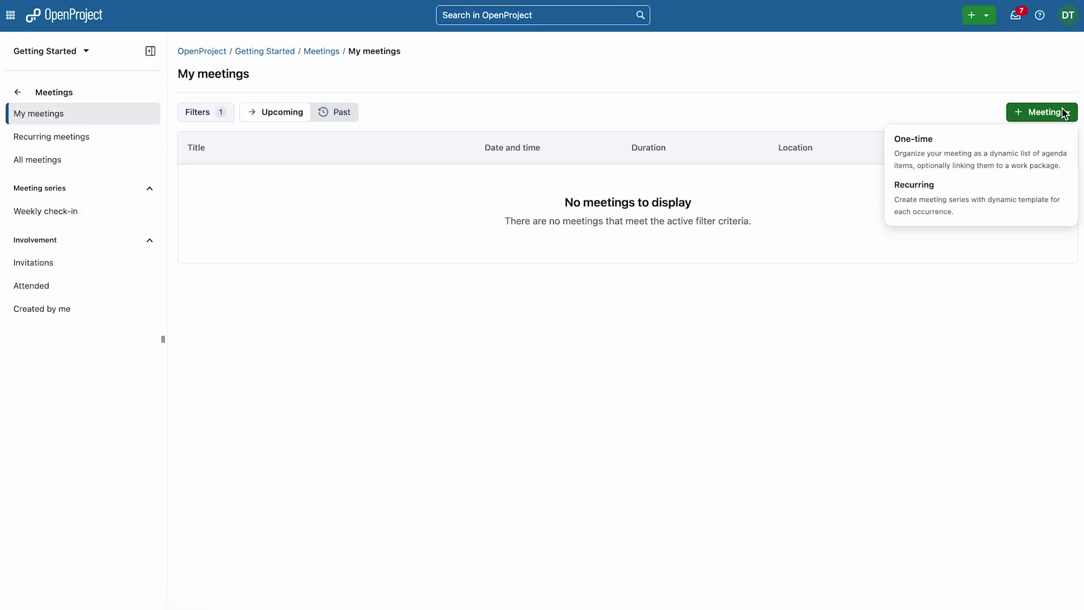
click(1024, 199)
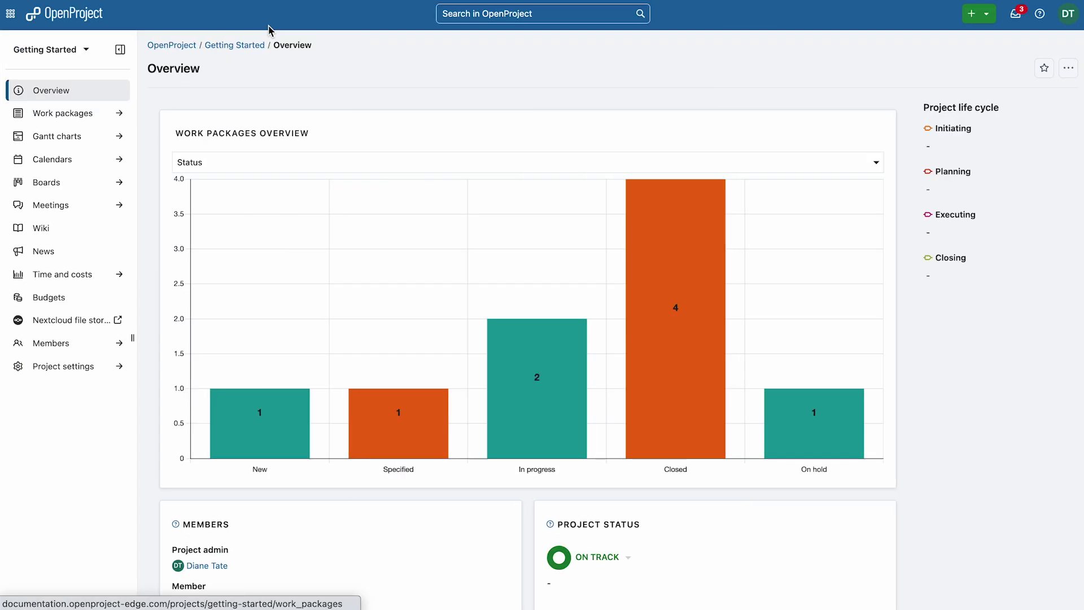
Step: Open the bell-icon inbox showing two reminders and one mention
click(1015, 15)
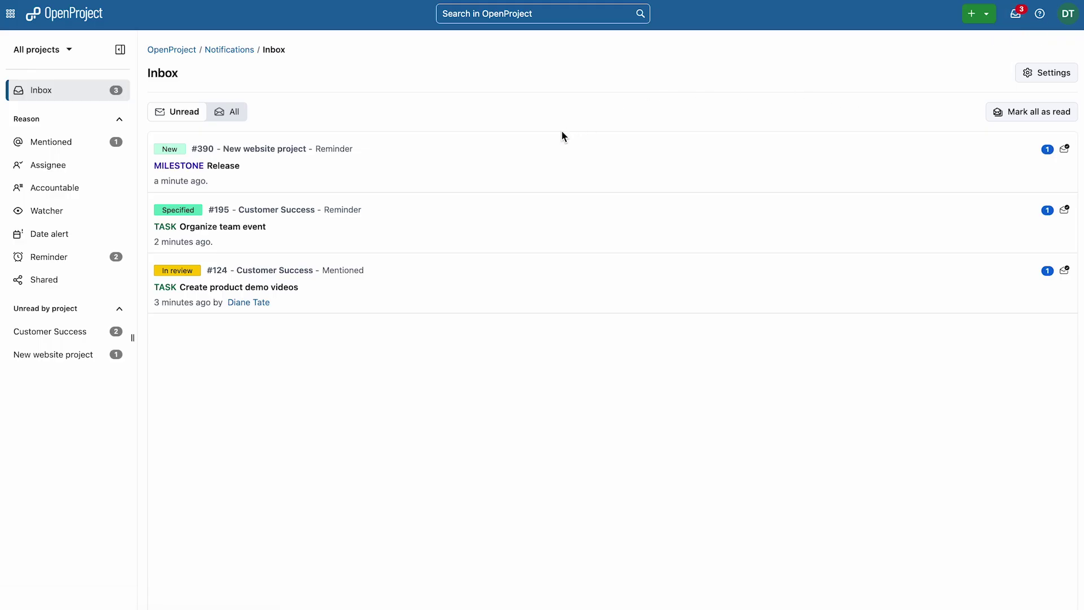